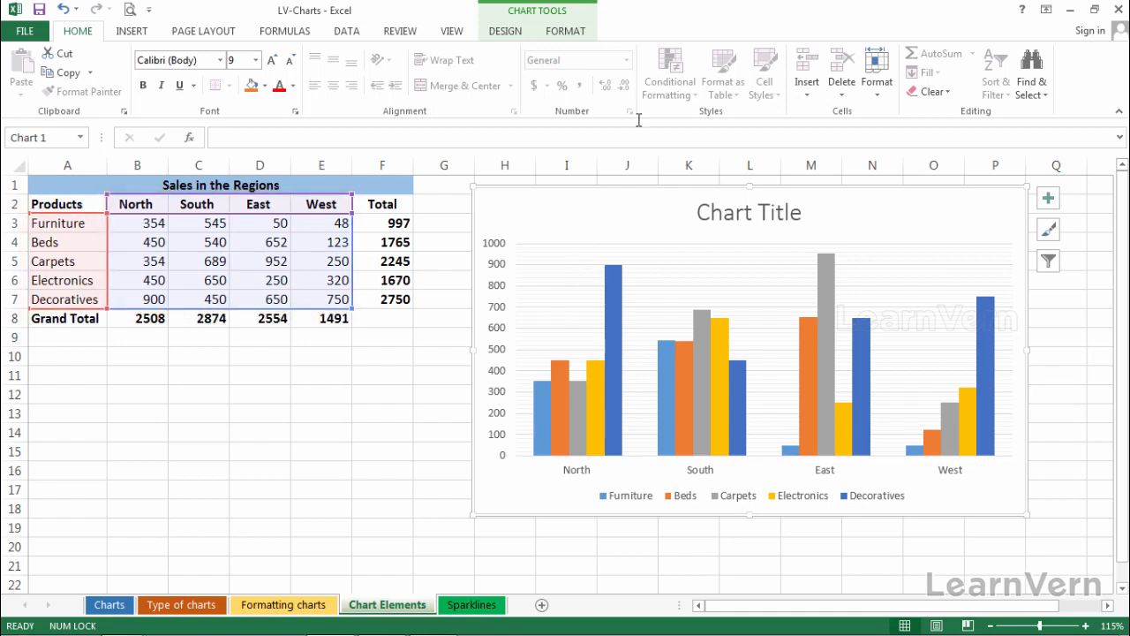
- Browse the chart tools' design and format ribbons for the selected chart
{"action": "left_click", "coordinate": [541, 10]}
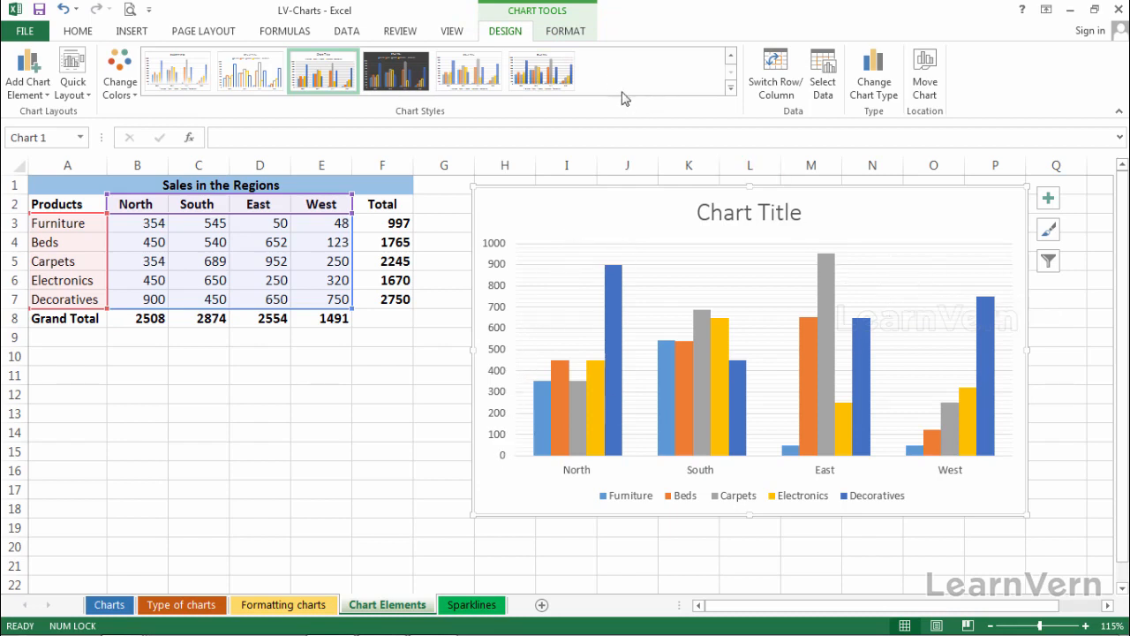
{"action": "left_click", "coordinate": [565, 32]}
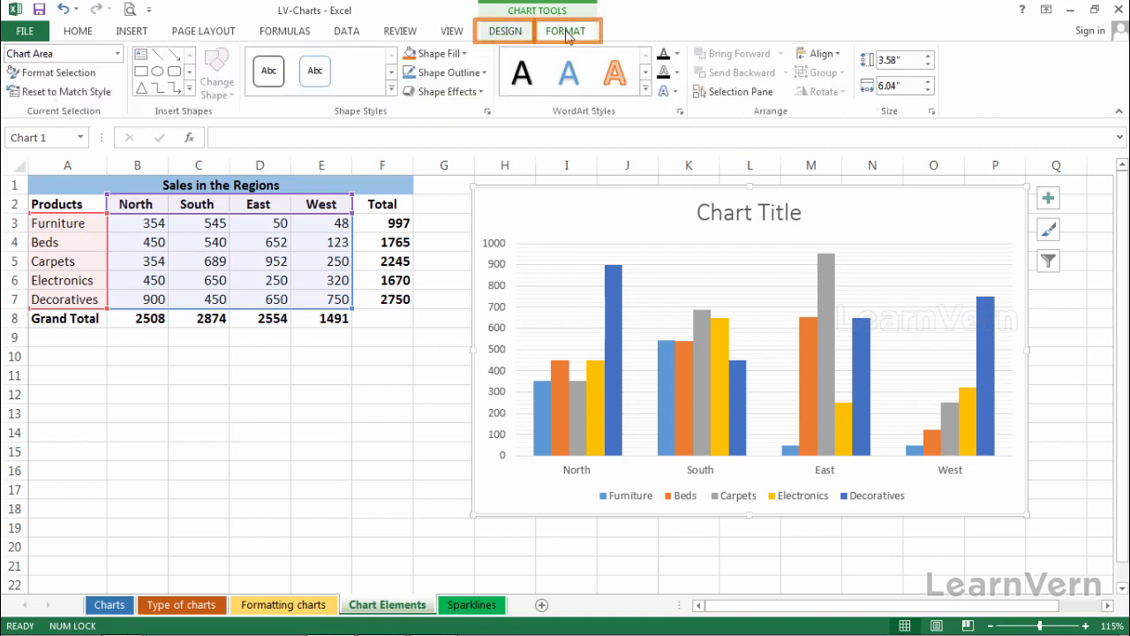
{"action": "left_click", "coordinate": [507, 31]}
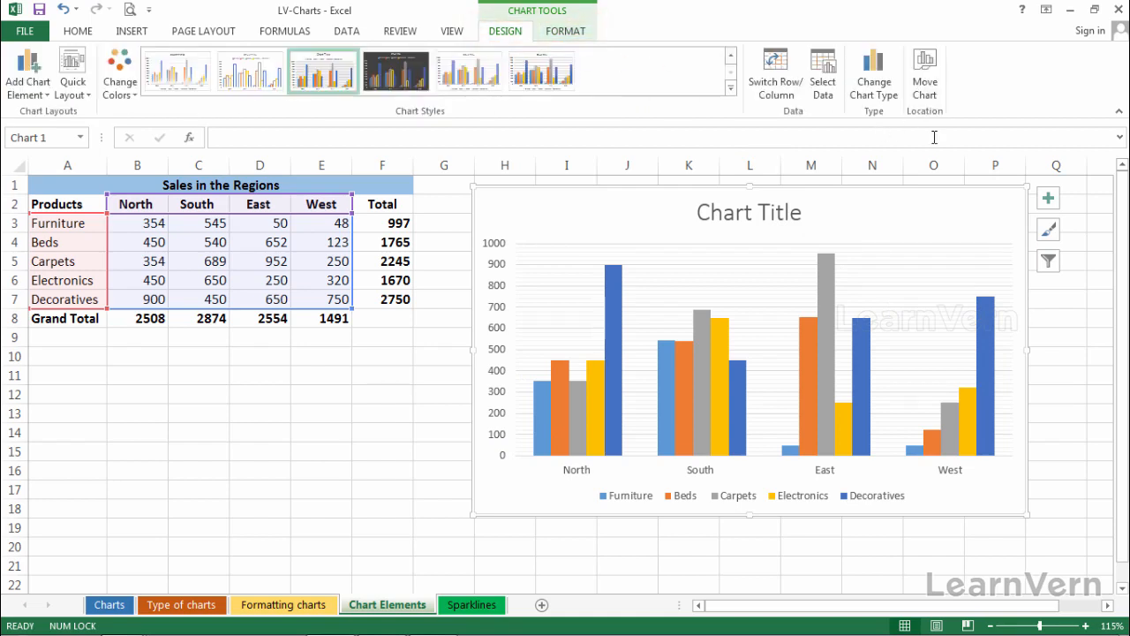
- Open the chart style gallery and apply the dark chart style
{"action": "left_click", "coordinate": [1049, 231]}
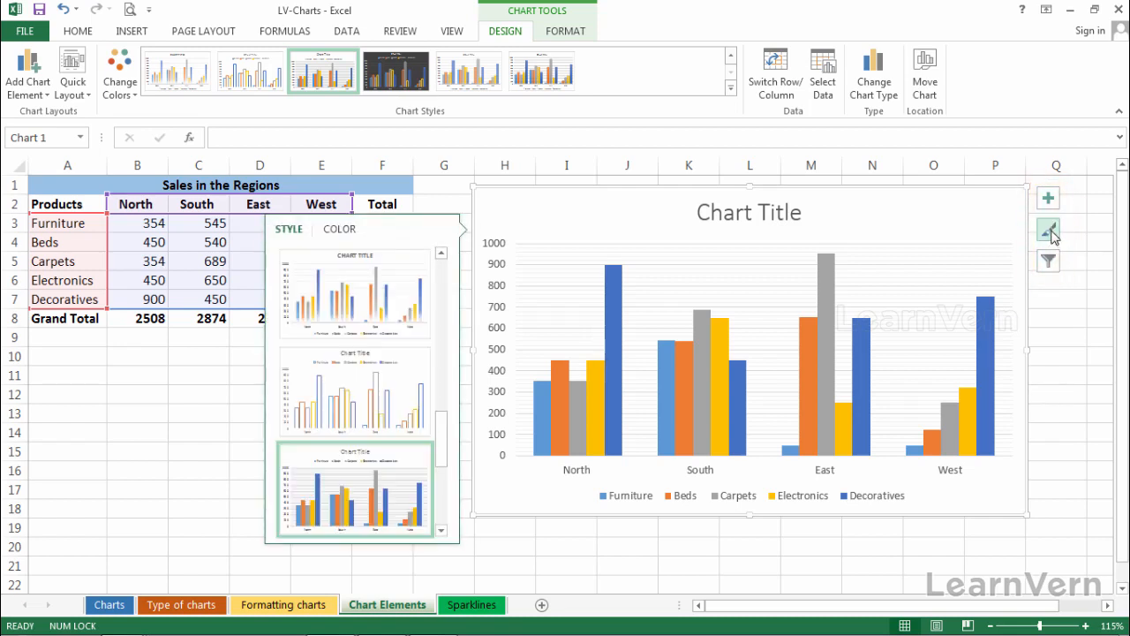
{"action": "scroll", "coordinate": [415, 283], "scroll_direction": "down", "scroll_amount": 3}
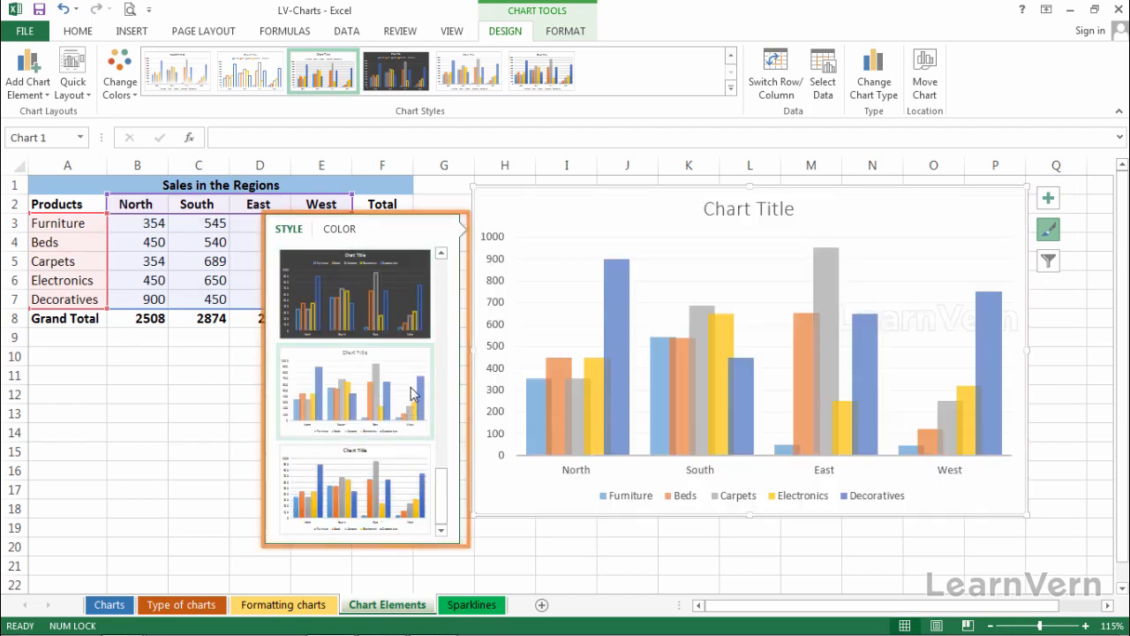
{"action": "left_click_drag", "start_coordinate": [442, 499], "coordinate": [454, 285]}
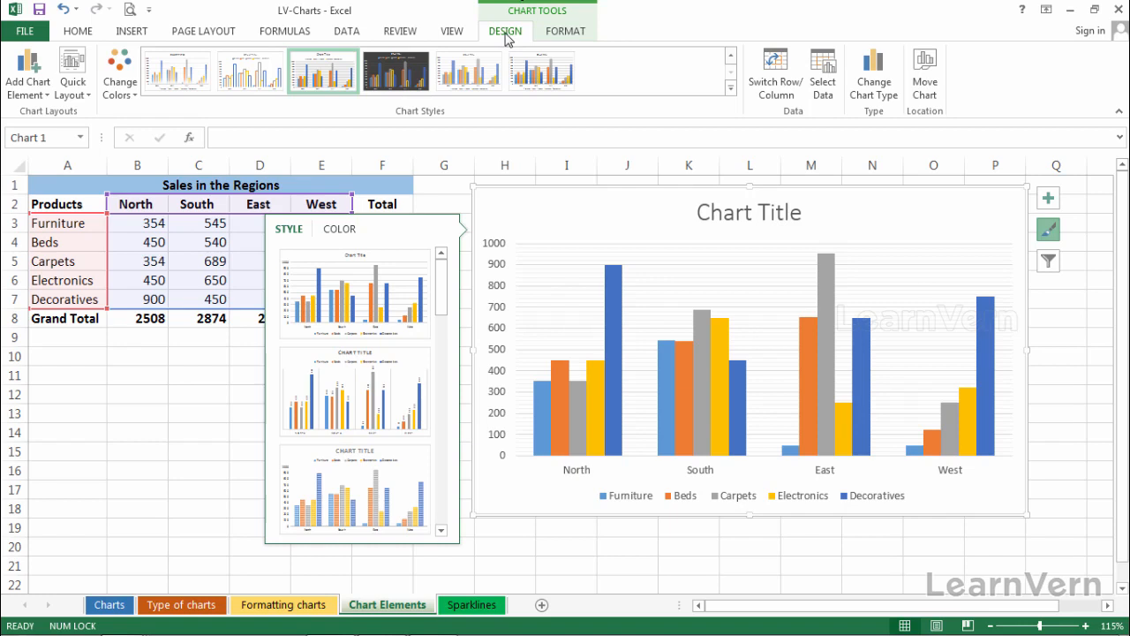
{"action": "left_click", "coordinate": [395, 77]}
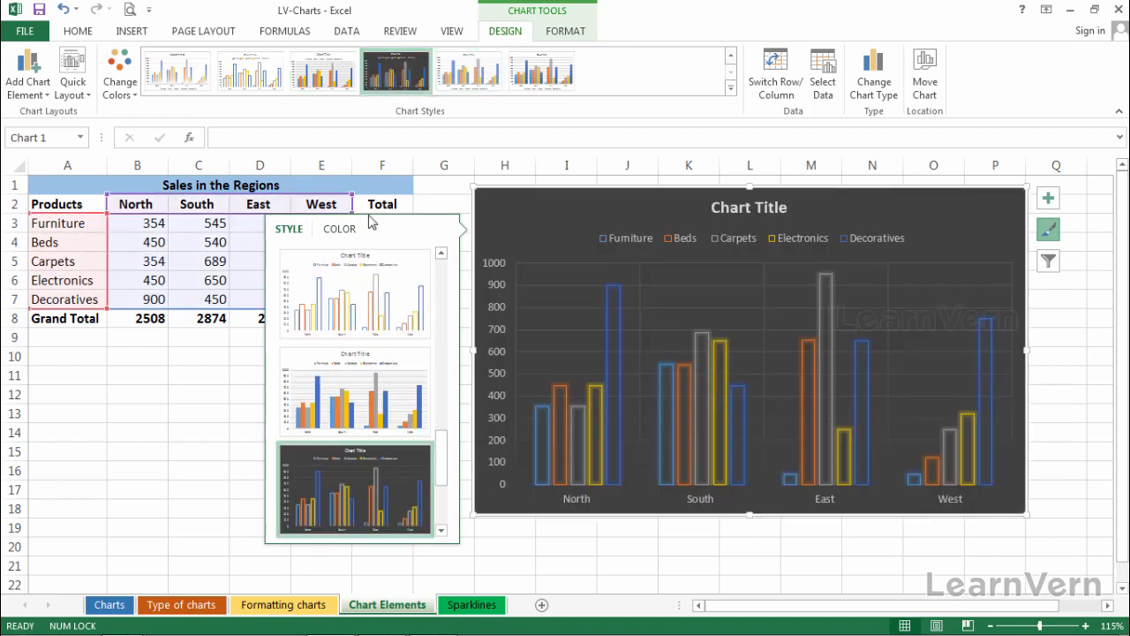
- Apply the first chart style from the style gallery and close the style options
{"action": "scroll", "coordinate": [448, 480], "scroll_direction": "down", "scroll_amount": 1}
{"action": "left_click_drag", "start_coordinate": [447, 480], "coordinate": [444, 265]}
{"action": "left_click", "coordinate": [396, 276]}
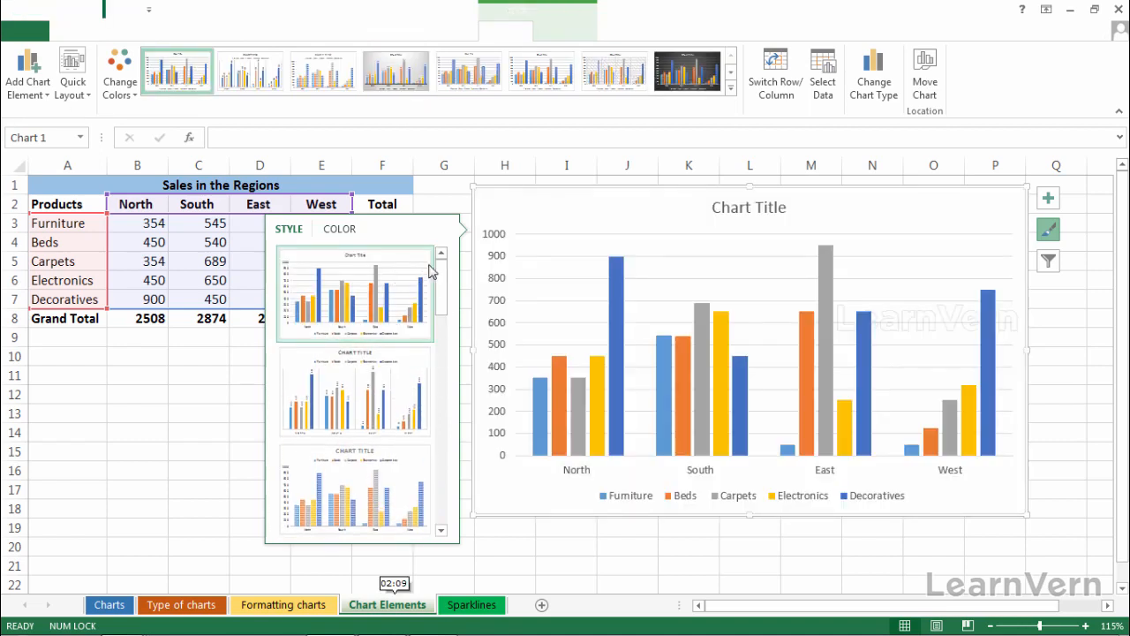
{"action": "left_click", "coordinate": [1048, 231]}
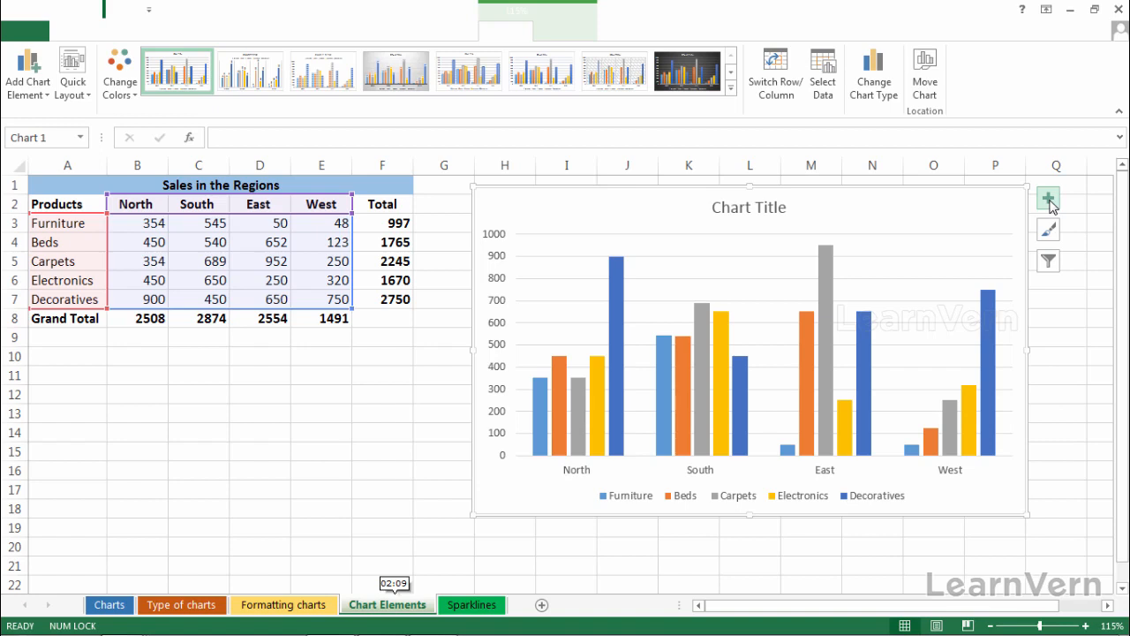
- Toggle the chart's primary horizontal and vertical axes off and back on
{"action": "left_click", "coordinate": [1049, 201]}
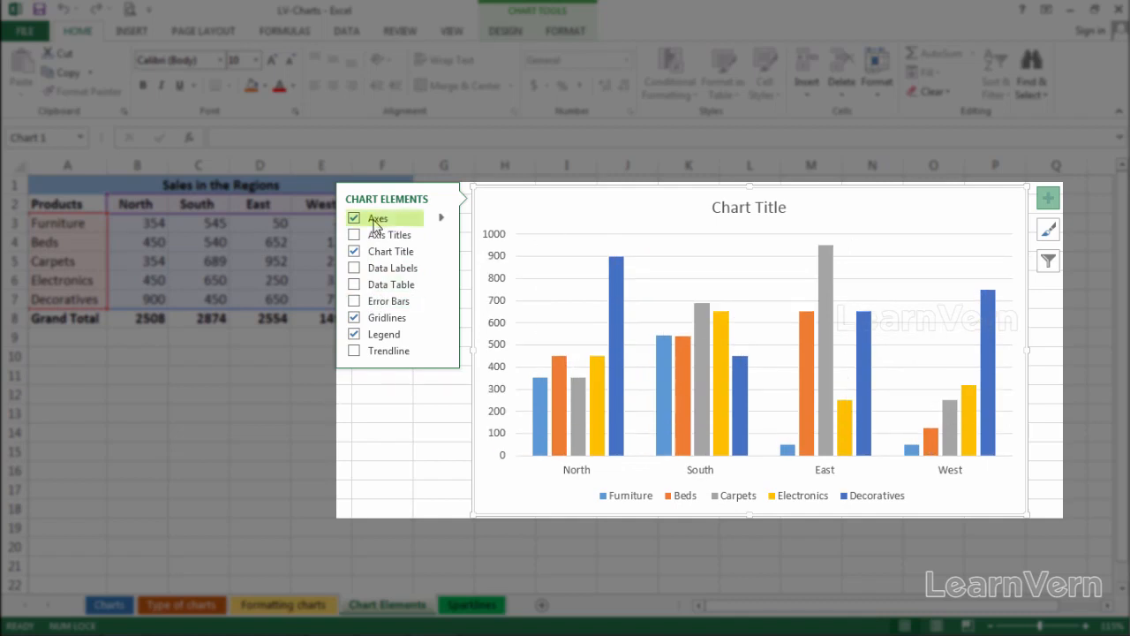
{"action": "left_click", "coordinate": [441, 219]}
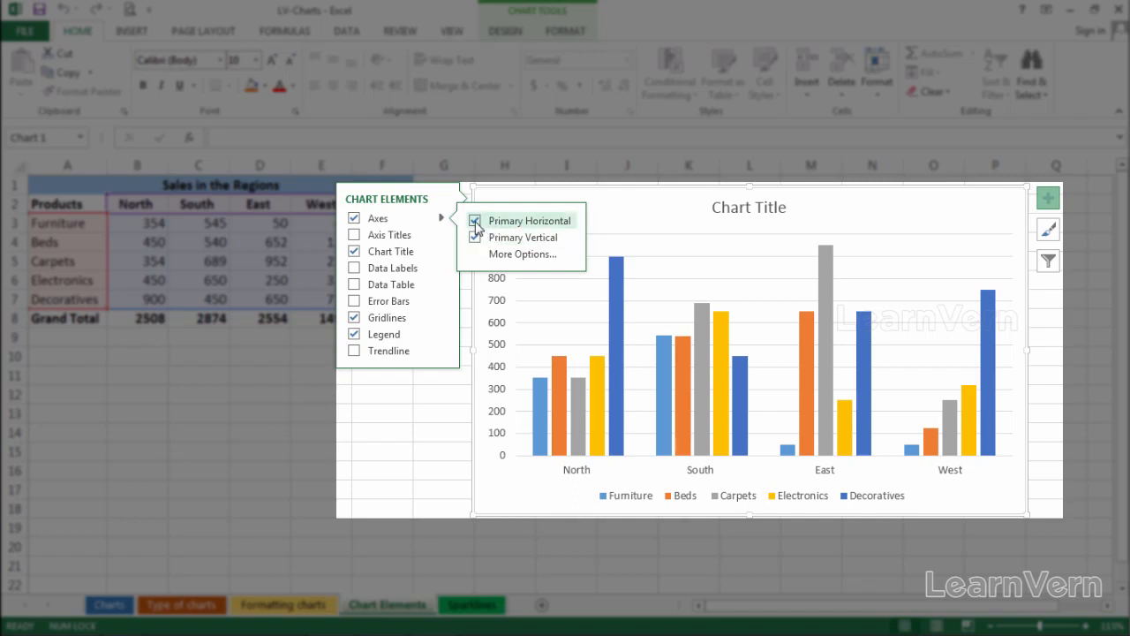
{"action": "left_click", "coordinate": [475, 223]}
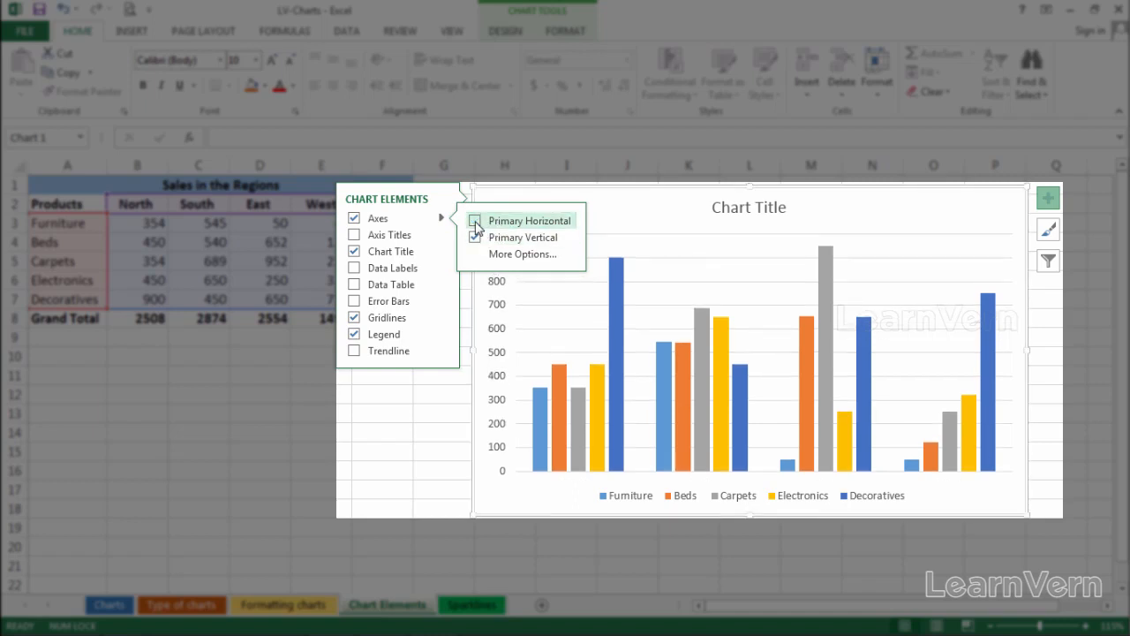
{"action": "left_click", "coordinate": [475, 223]}
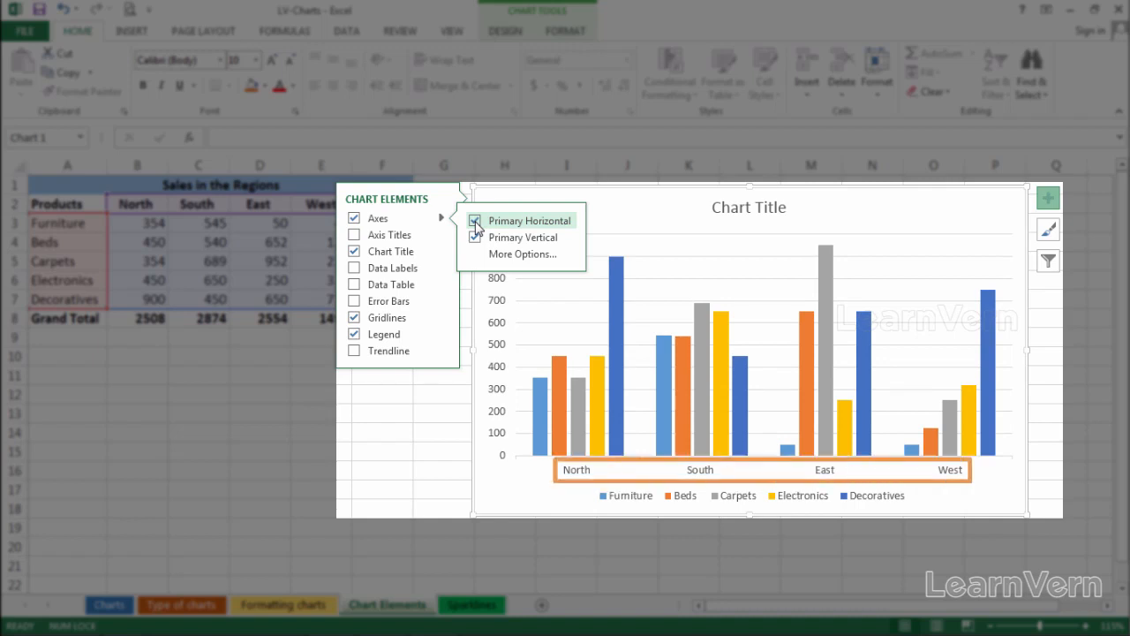
{"action": "left_click", "coordinate": [475, 223]}
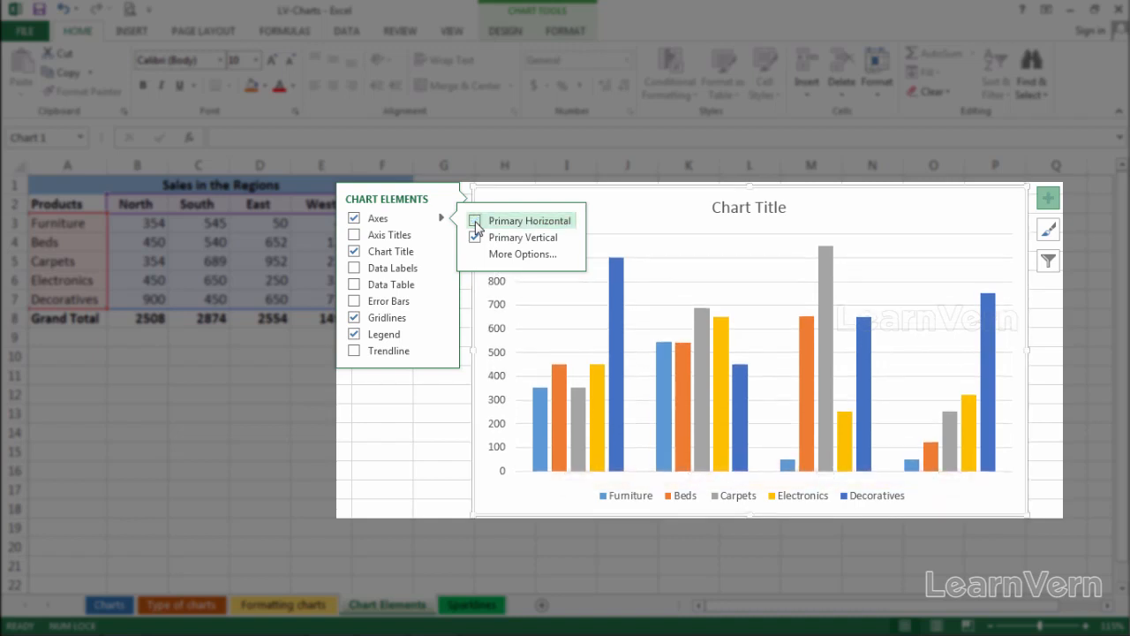
{"action": "left_click", "coordinate": [475, 223]}
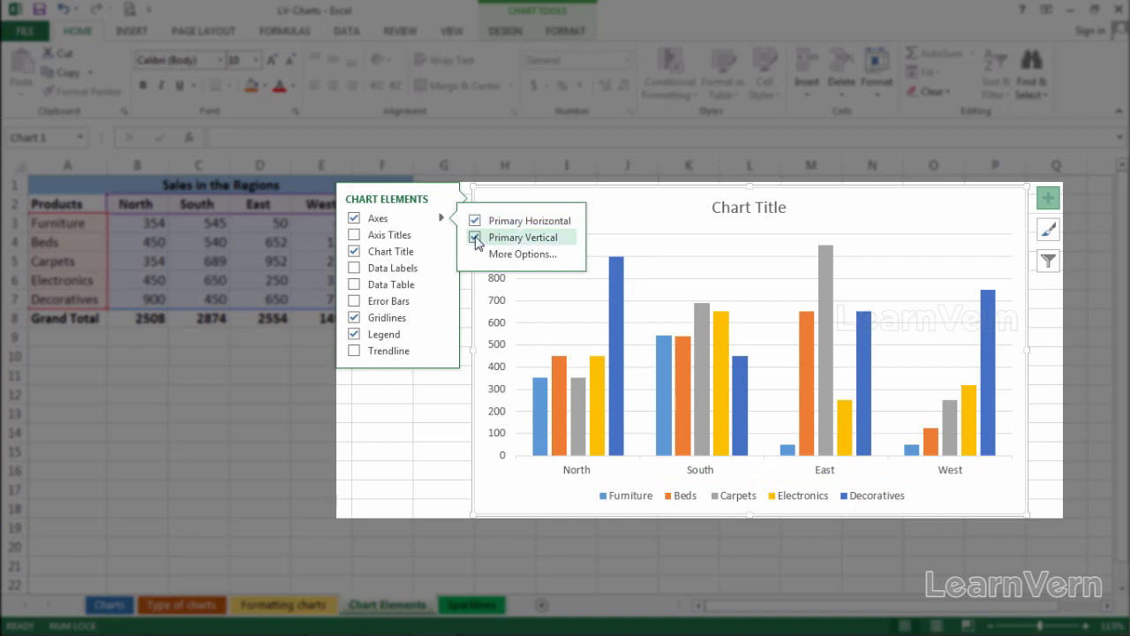
{"action": "left_click", "coordinate": [476, 238]}
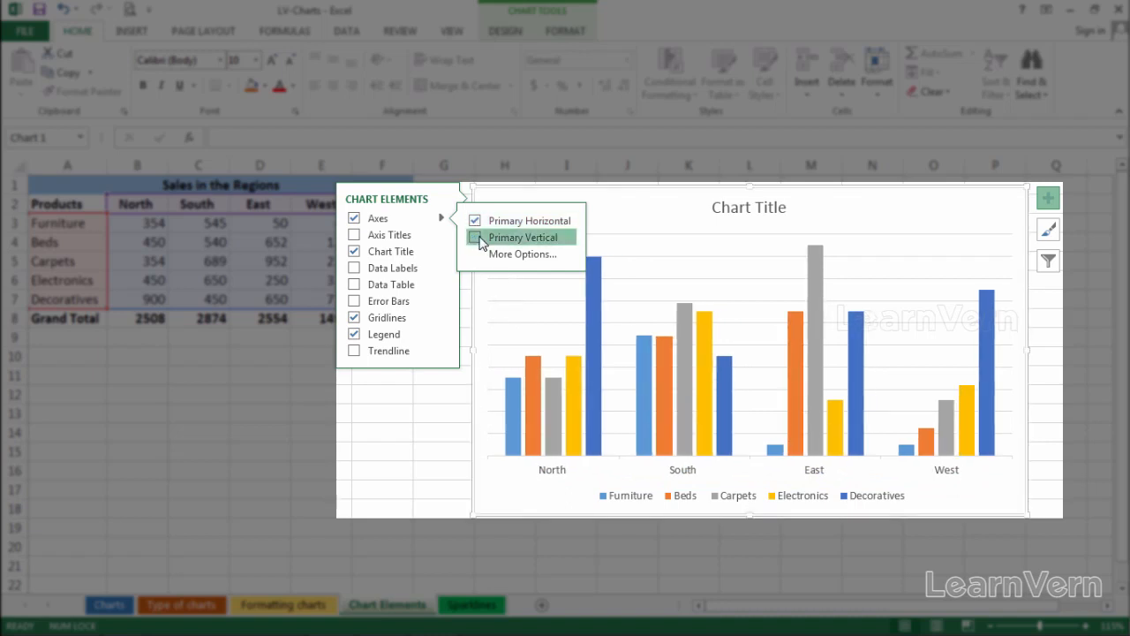
{"action": "left_click", "coordinate": [476, 239]}
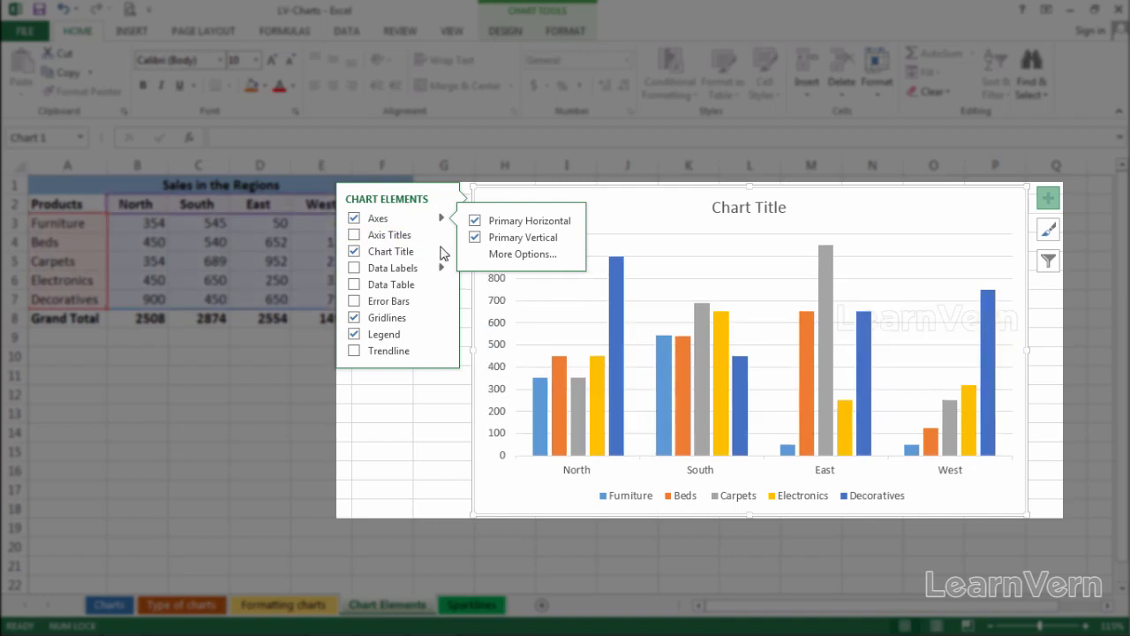
- Add and remove axis titles, both together and for the horizontal and vertical axes separately
{"action": "left_click", "coordinate": [399, 238]}
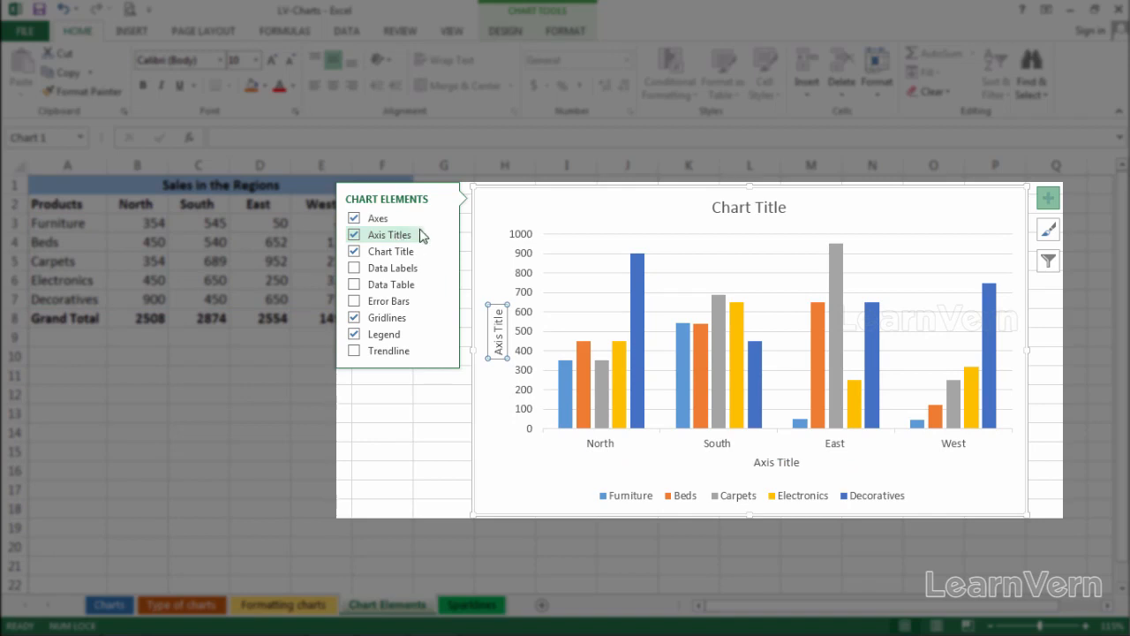
{"action": "left_click", "coordinate": [357, 236]}
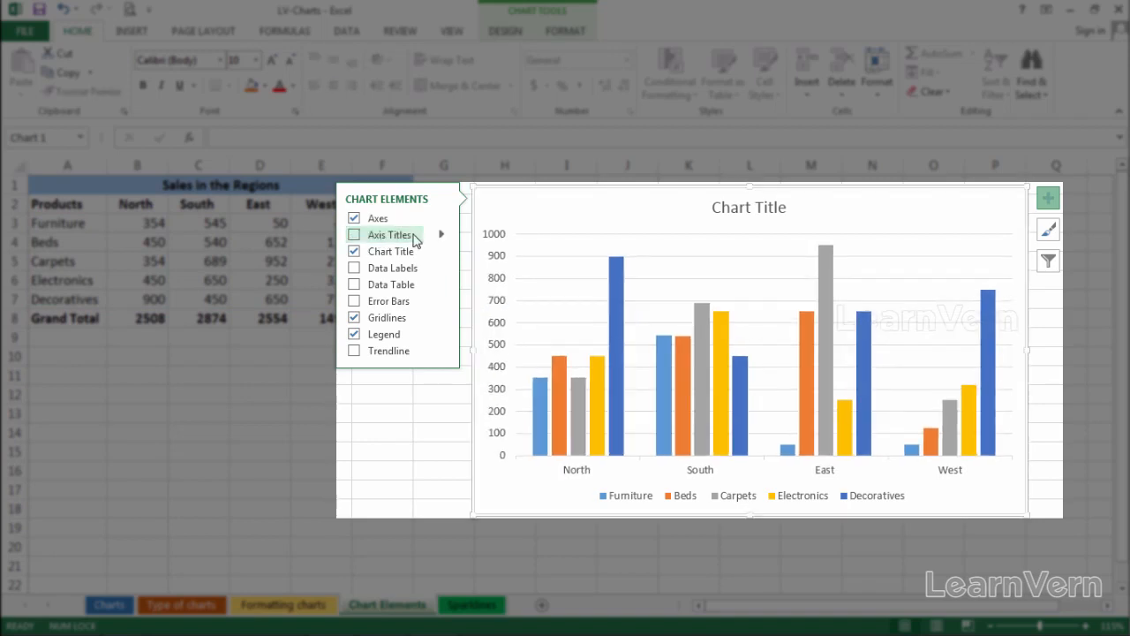
{"action": "left_click", "coordinate": [442, 235]}
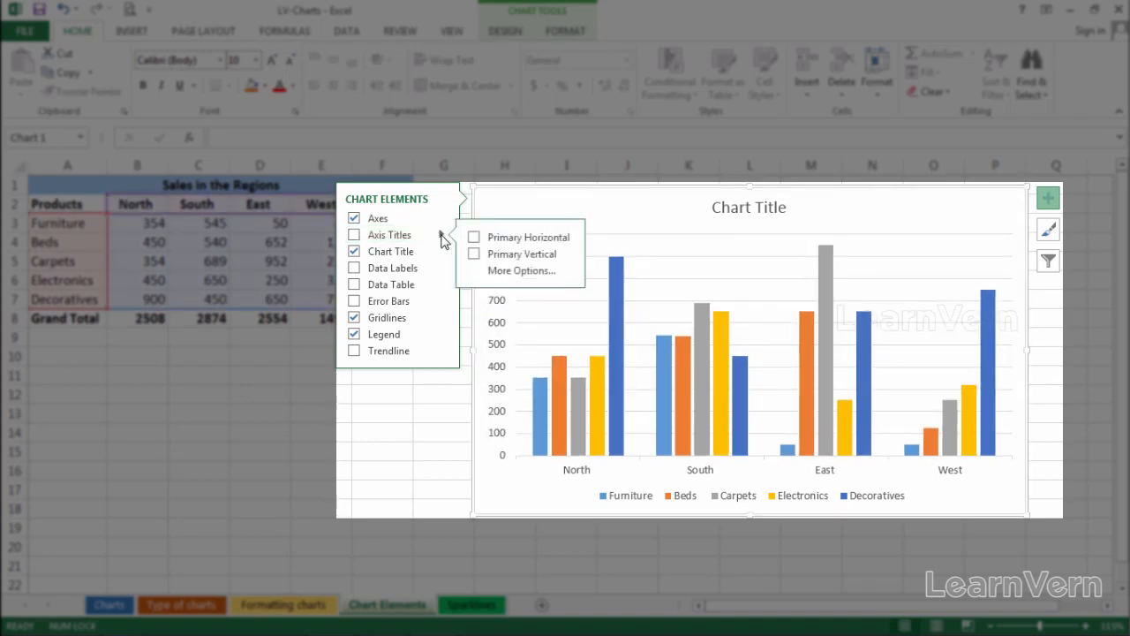
{"action": "left_click", "coordinate": [474, 237]}
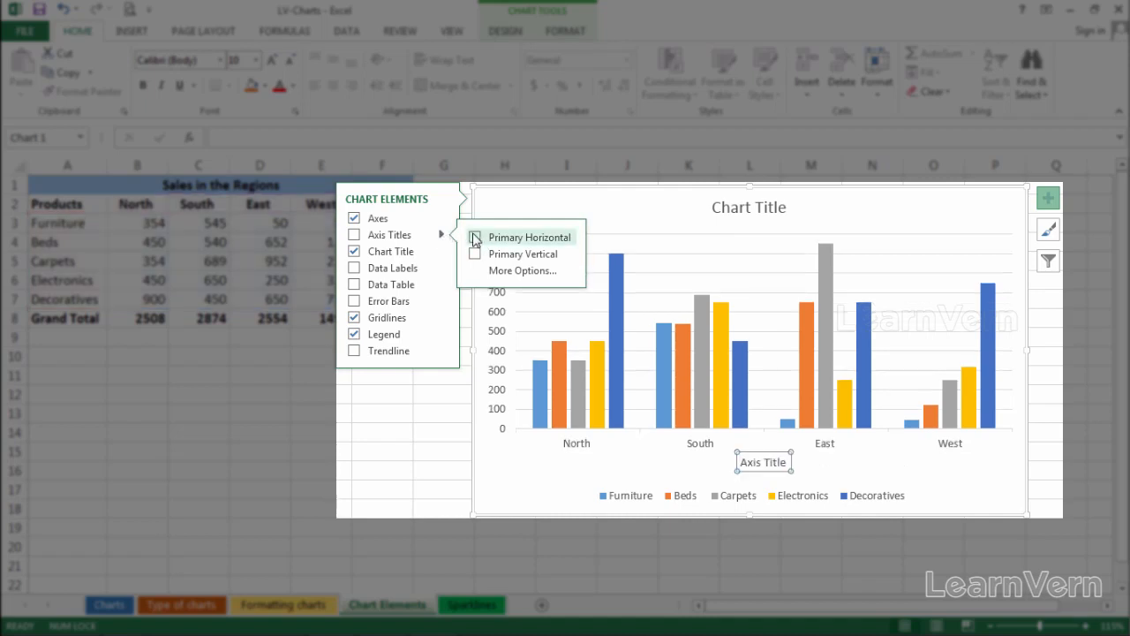
{"action": "left_click", "coordinate": [474, 237]}
{"action": "left_click", "coordinate": [483, 255]}
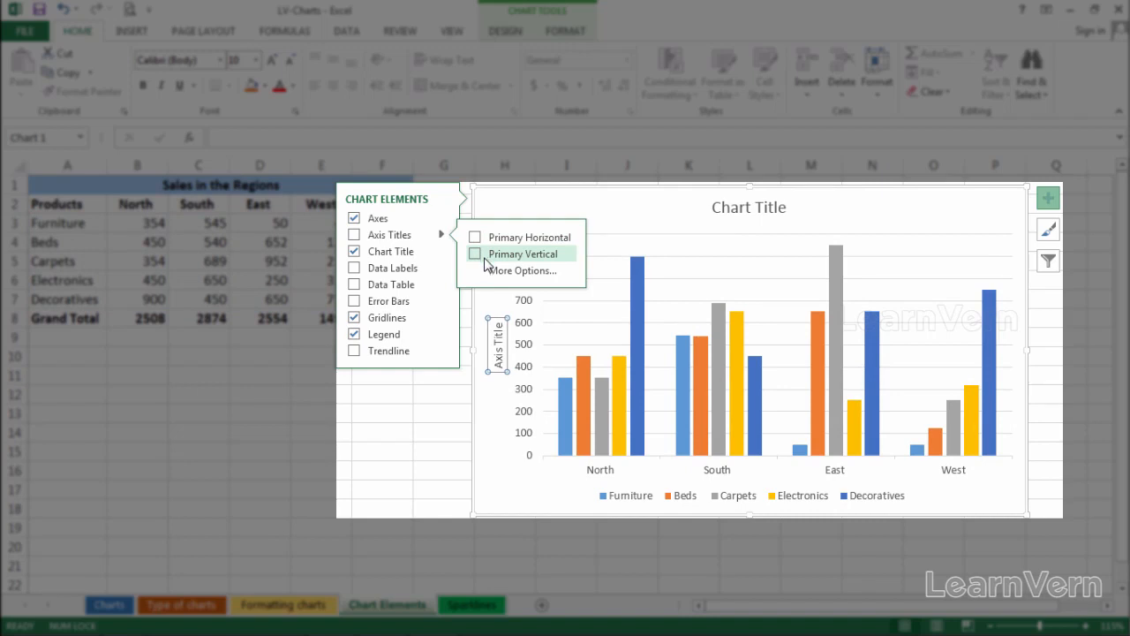
{"action": "left_click", "coordinate": [481, 258]}
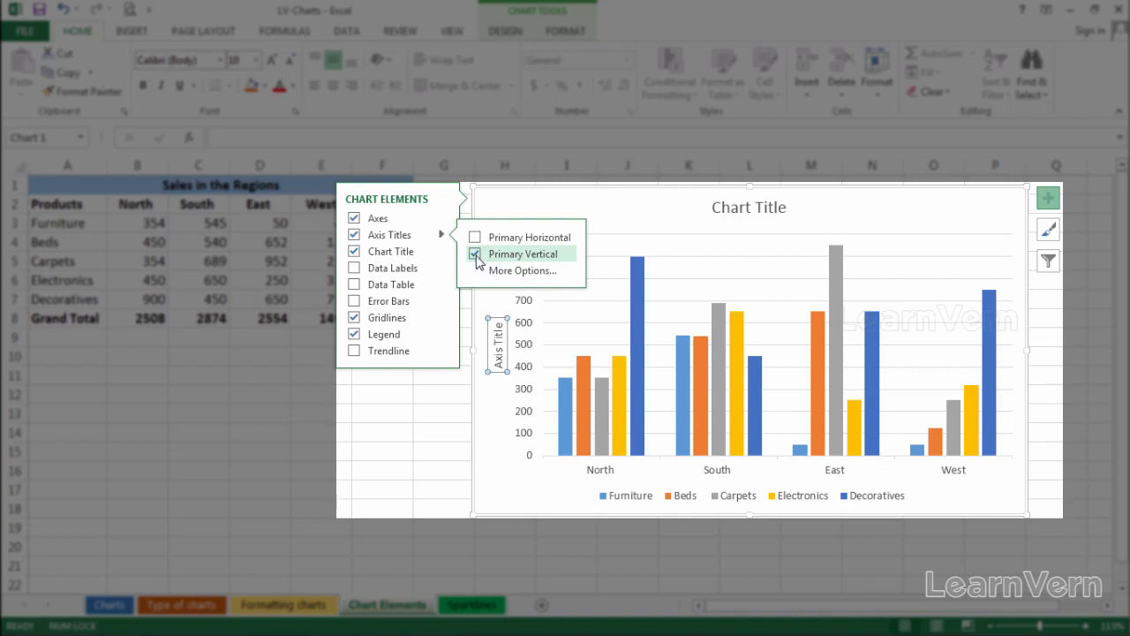
{"action": "left_click", "coordinate": [475, 254]}
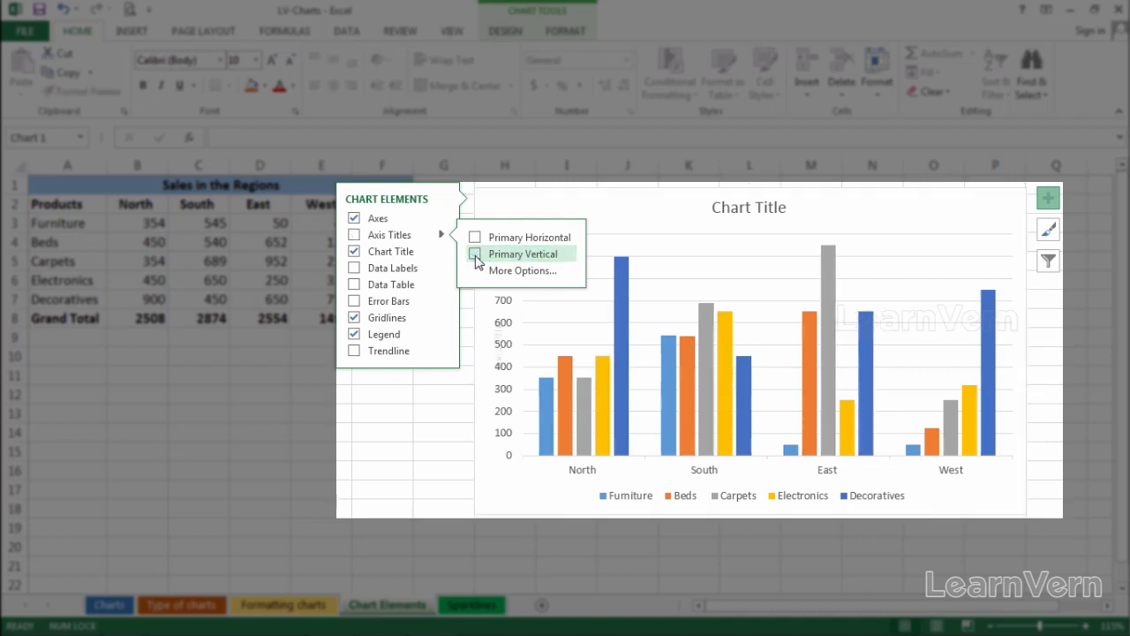
- Retitle the chart as Sales in Region
{"action": "left_click", "coordinate": [406, 256]}
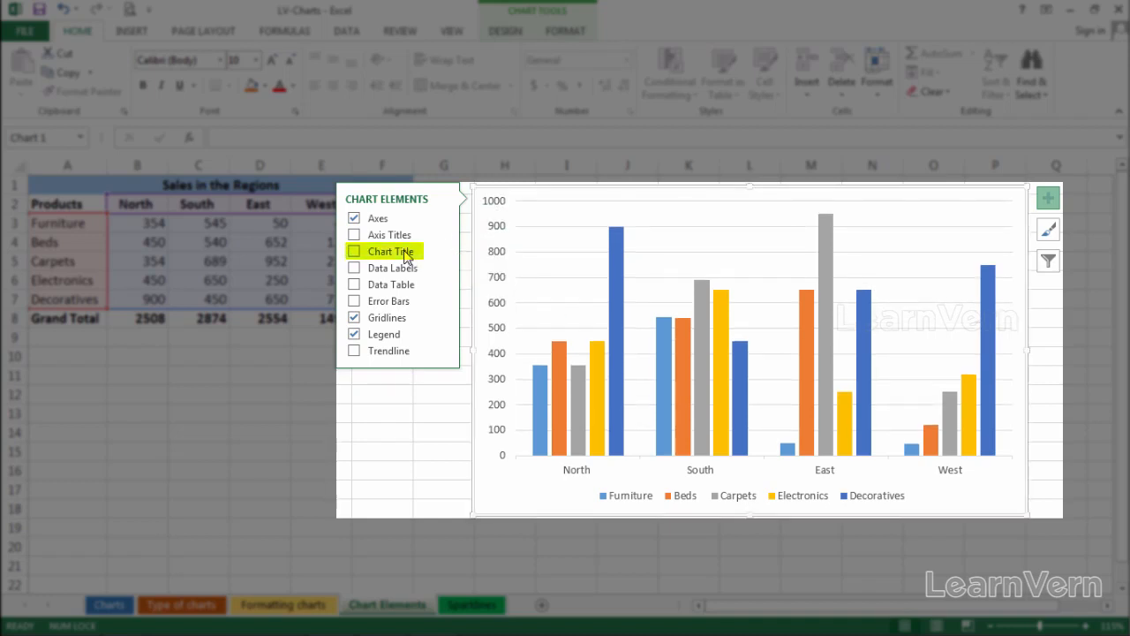
{"action": "left_click", "coordinate": [407, 256]}
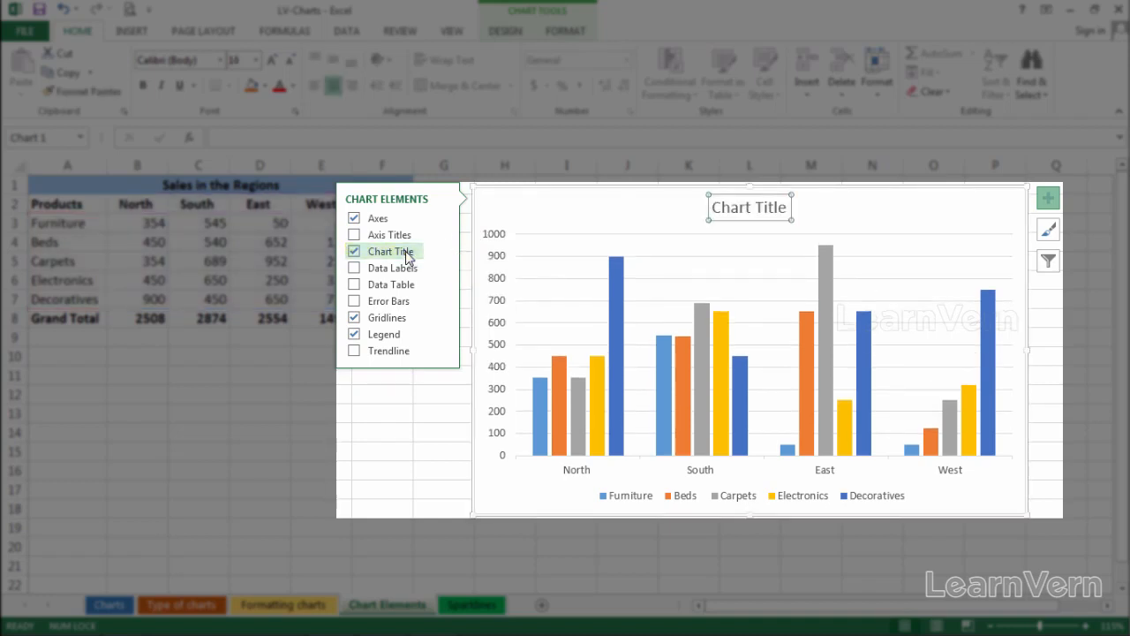
{"action": "left_click", "coordinate": [758, 208]}
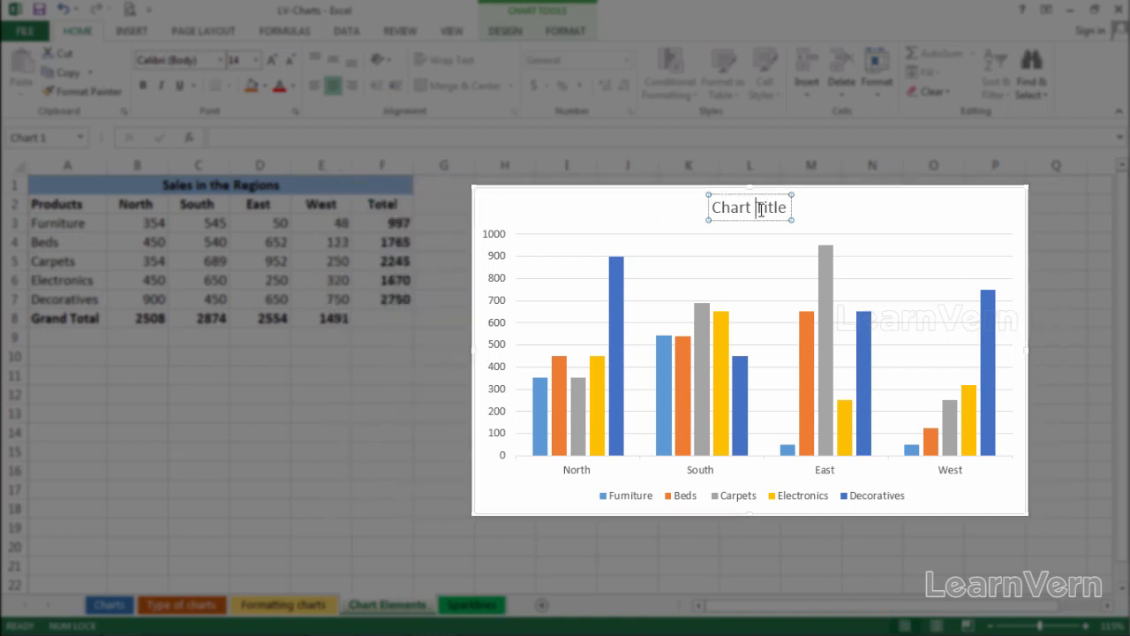
{"action": "triple_click", "coordinate": [758, 208]}
{"action": "type", "text": "Sal"}
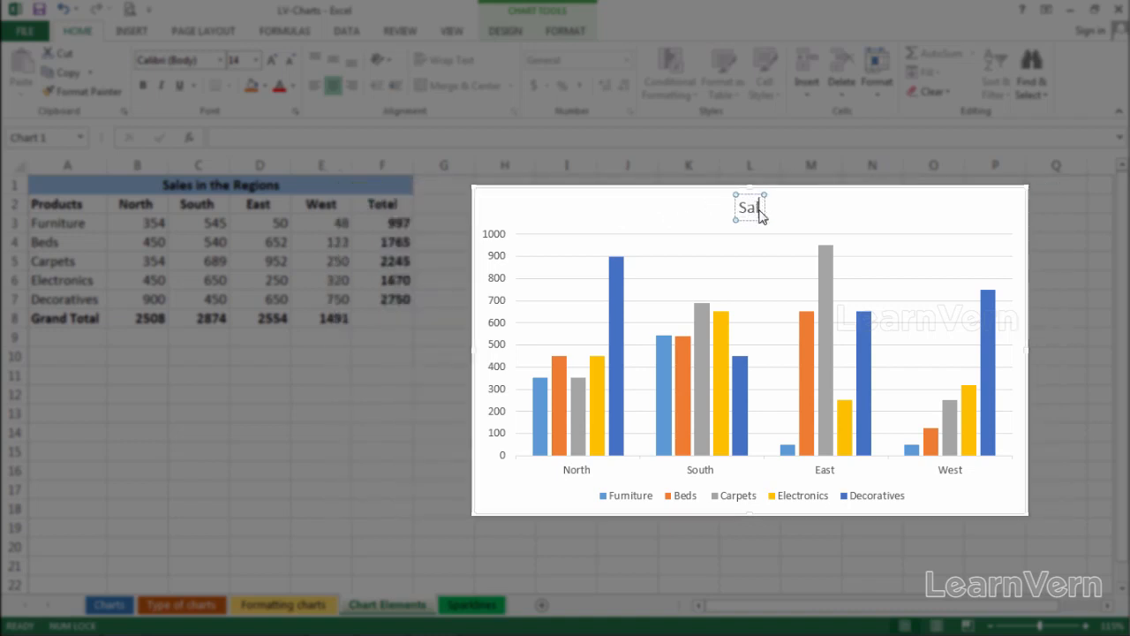
{"action": "type", "text": "es in"}
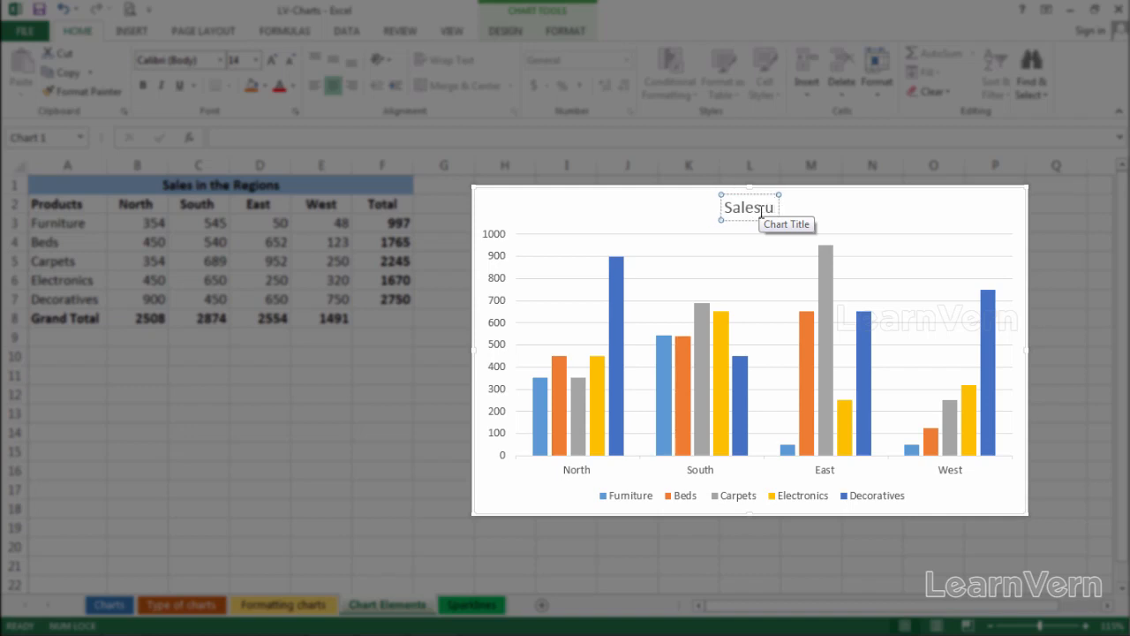
{"action": "type", "text": " Reg"}
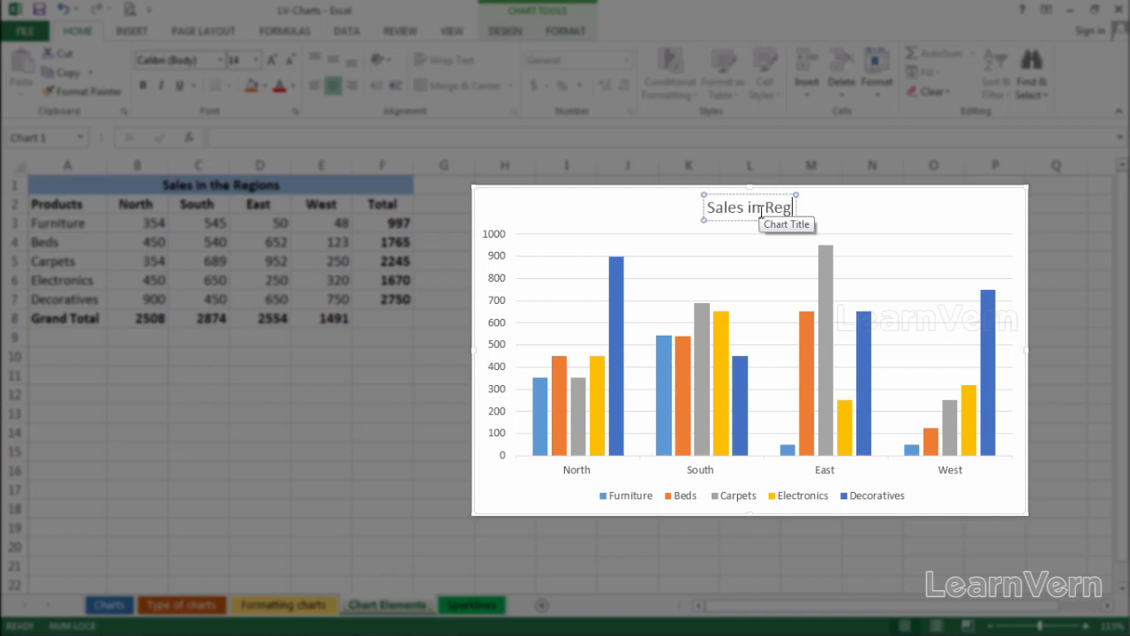
{"action": "type", "text": "uon"}
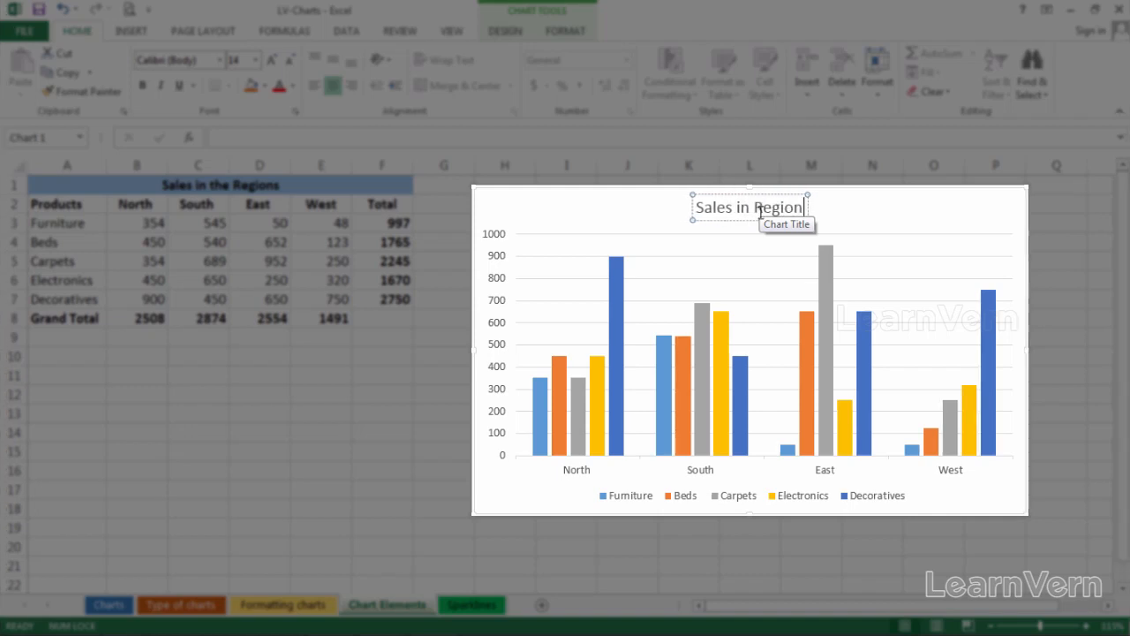
{"action": "left_click", "coordinate": [626, 212]}
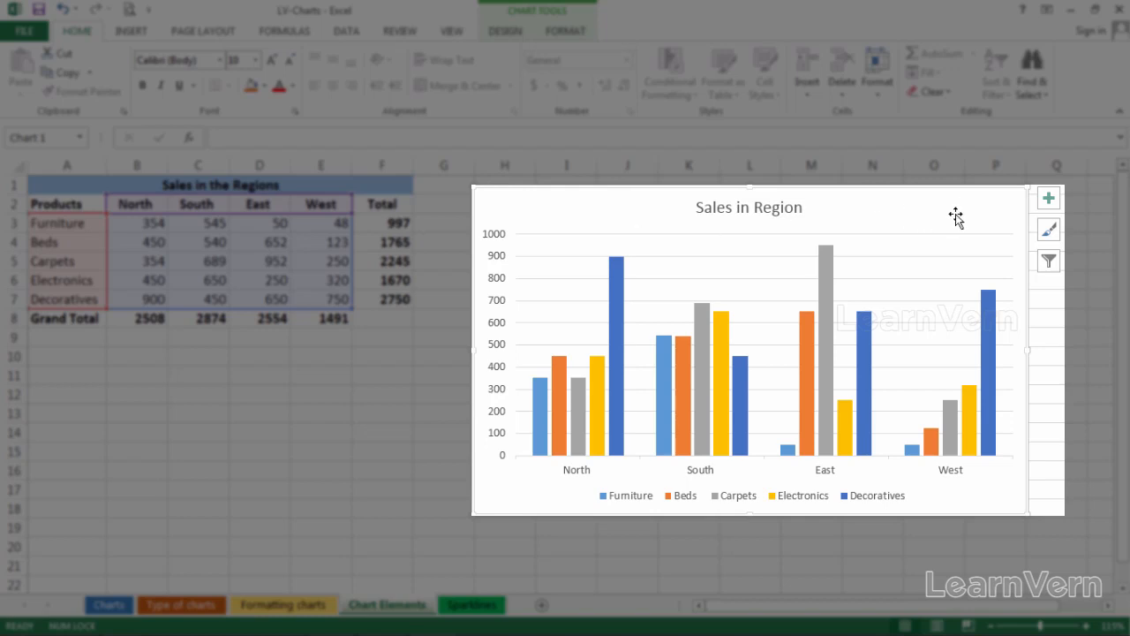
- Add data labels to the chart columns and open their full formatting options
{"action": "left_click", "coordinate": [1048, 200]}
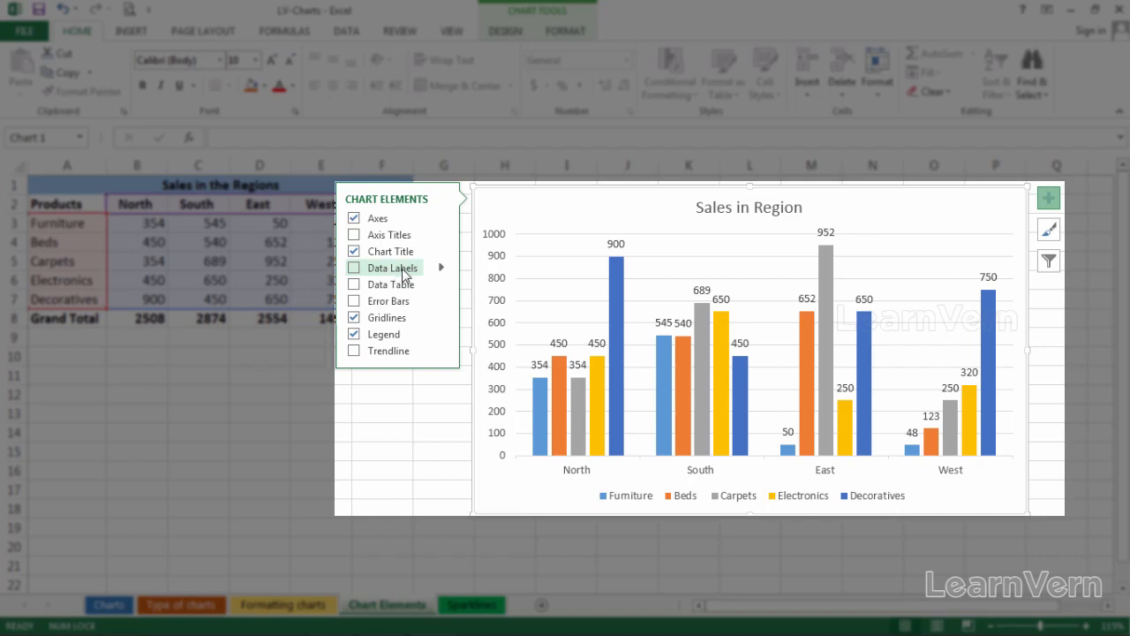
{"action": "left_click", "coordinate": [442, 268]}
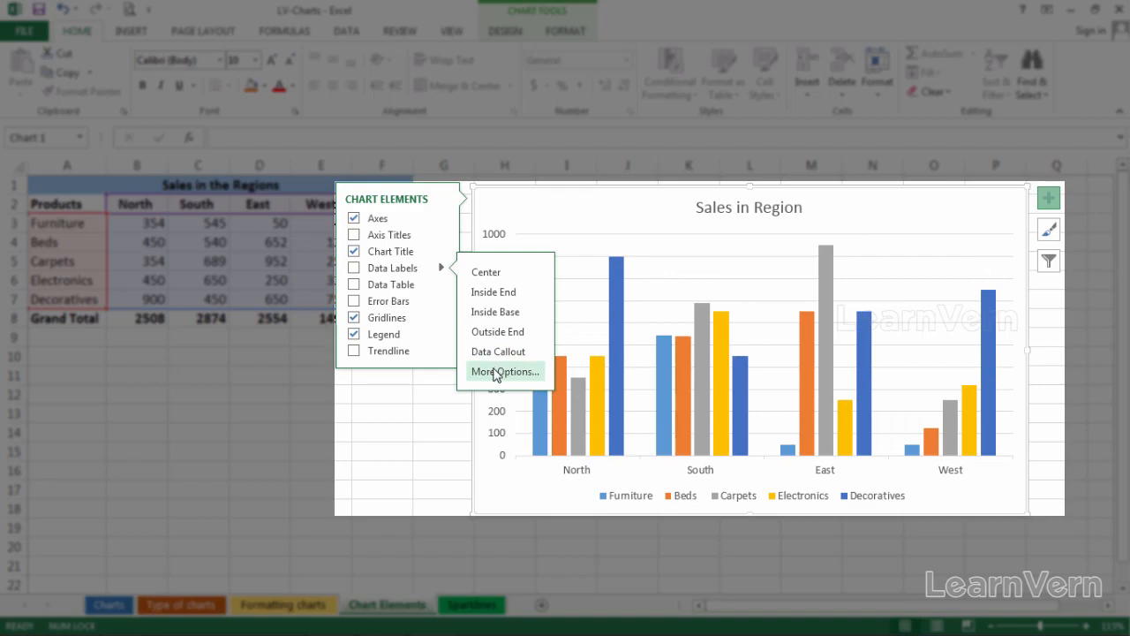
{"action": "left_click", "coordinate": [495, 372]}
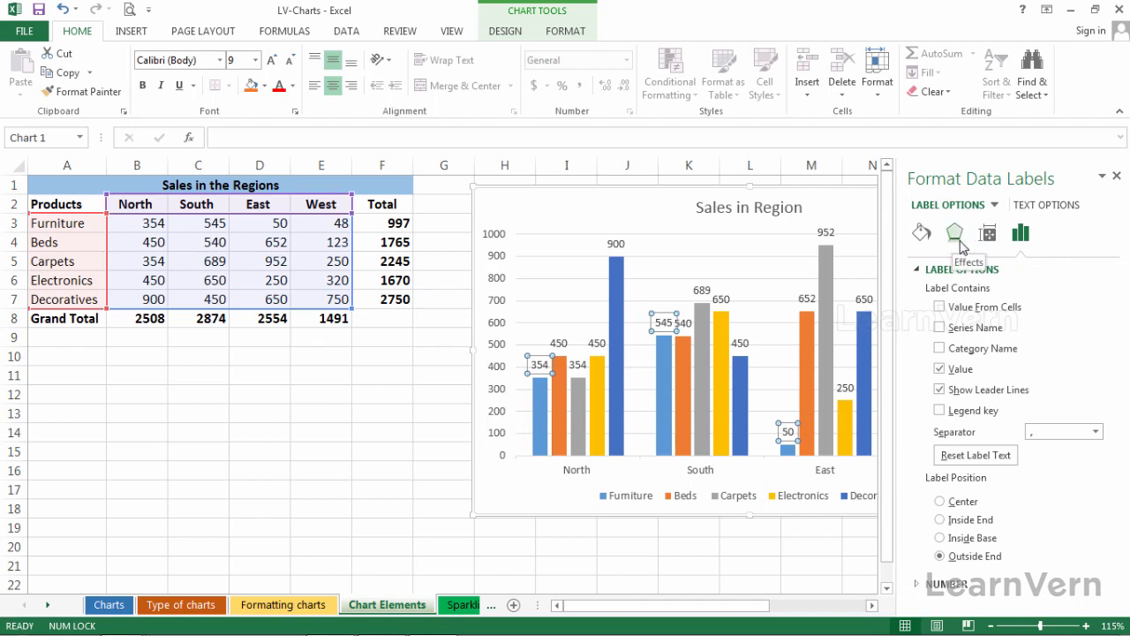
- Close the data label formatting pane and toggle the chart's gridlines off and back on
{"action": "left_click", "coordinate": [1118, 178]}
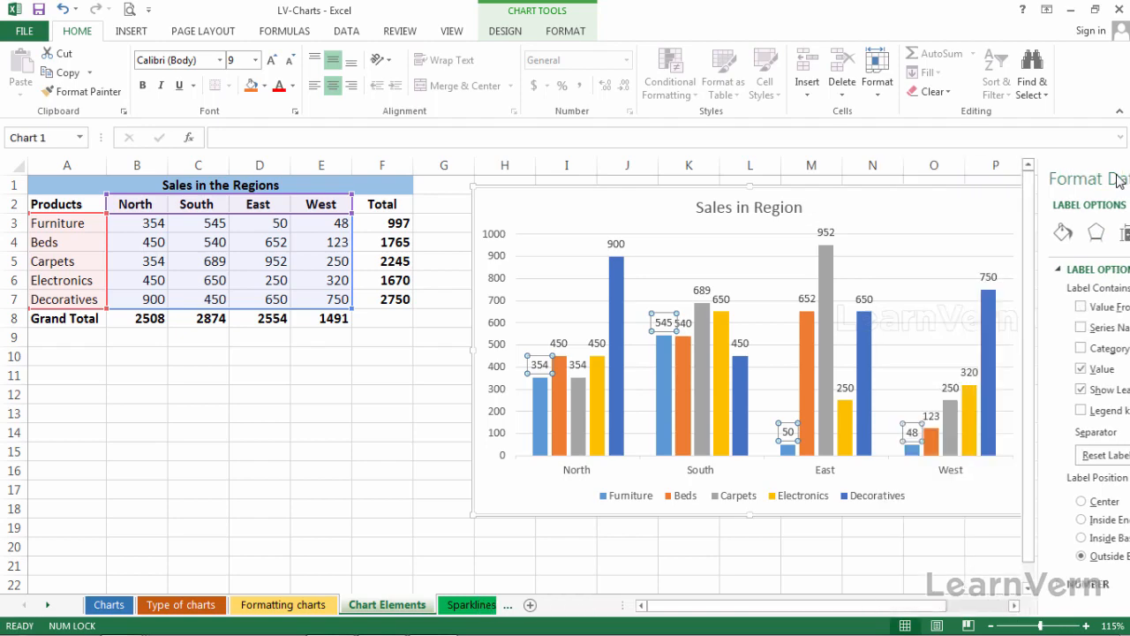
{"action": "left_click", "coordinate": [1049, 198]}
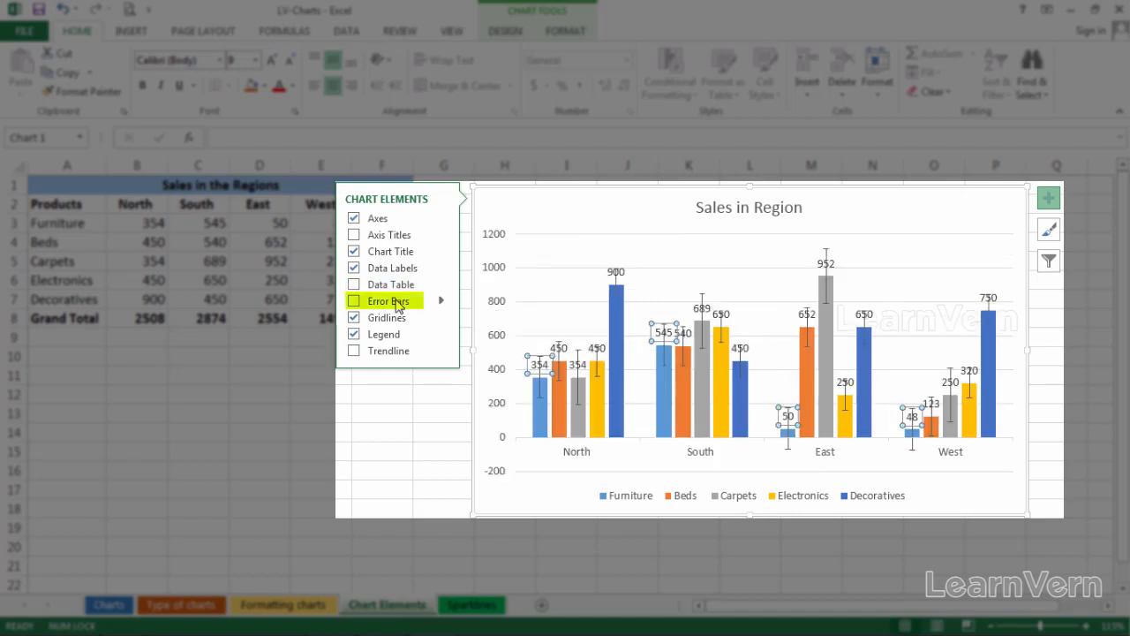
{"action": "left_click", "coordinate": [354, 321]}
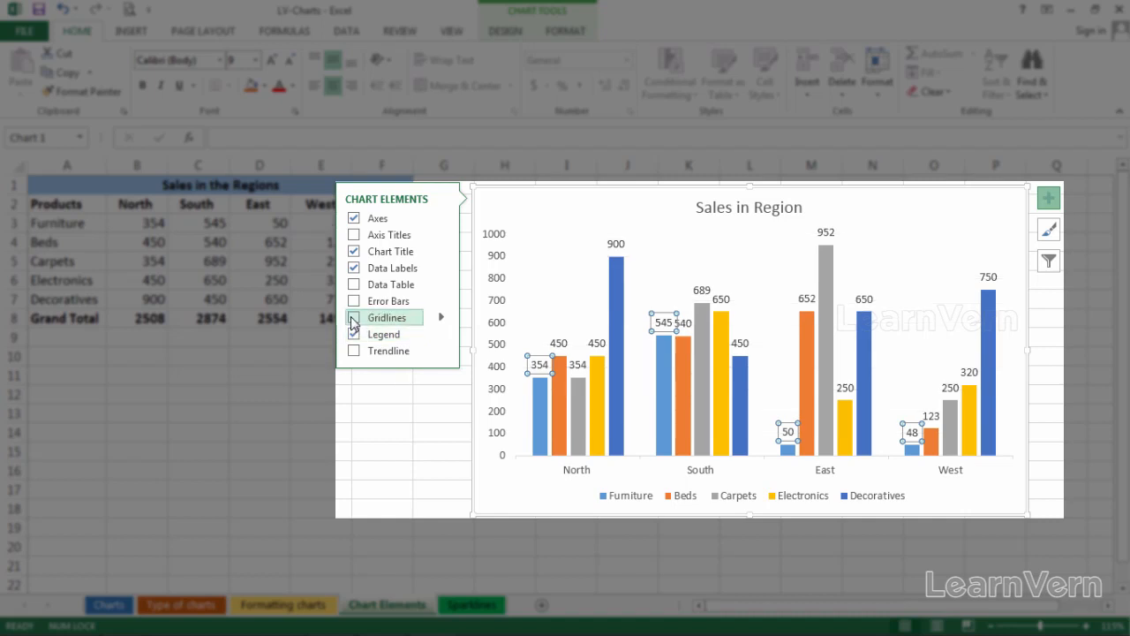
{"action": "left_click", "coordinate": [354, 320]}
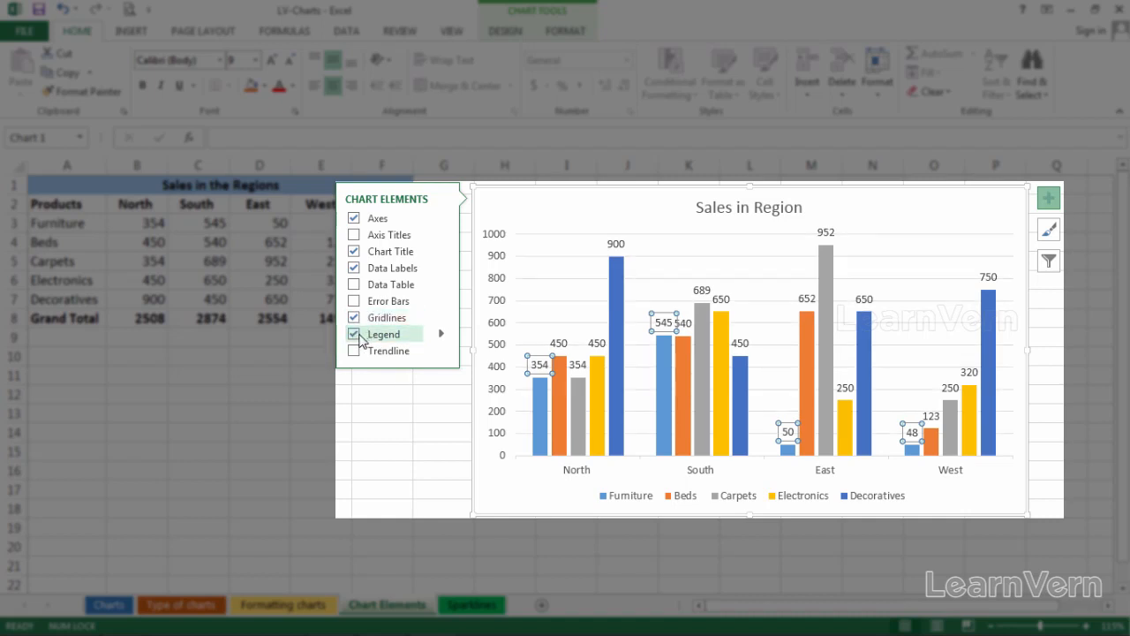
- Toggle the chart legend off and back on, then position the legend at the bottom
{"action": "left_click", "coordinate": [359, 337]}
{"action": "left_click", "coordinate": [356, 337]}
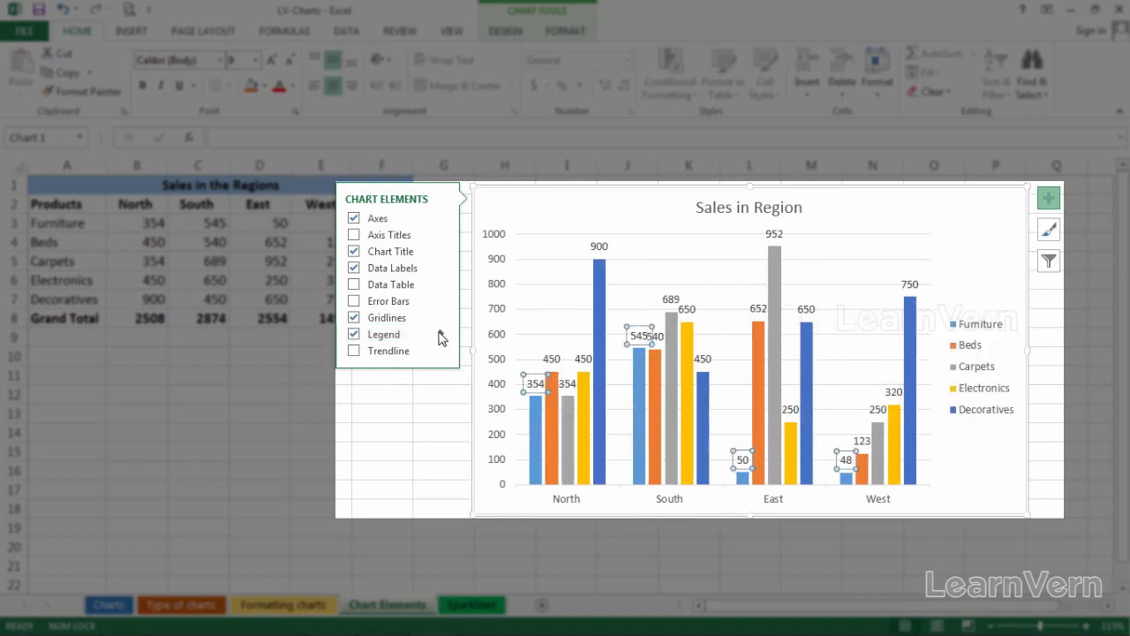
{"action": "left_click", "coordinate": [440, 333]}
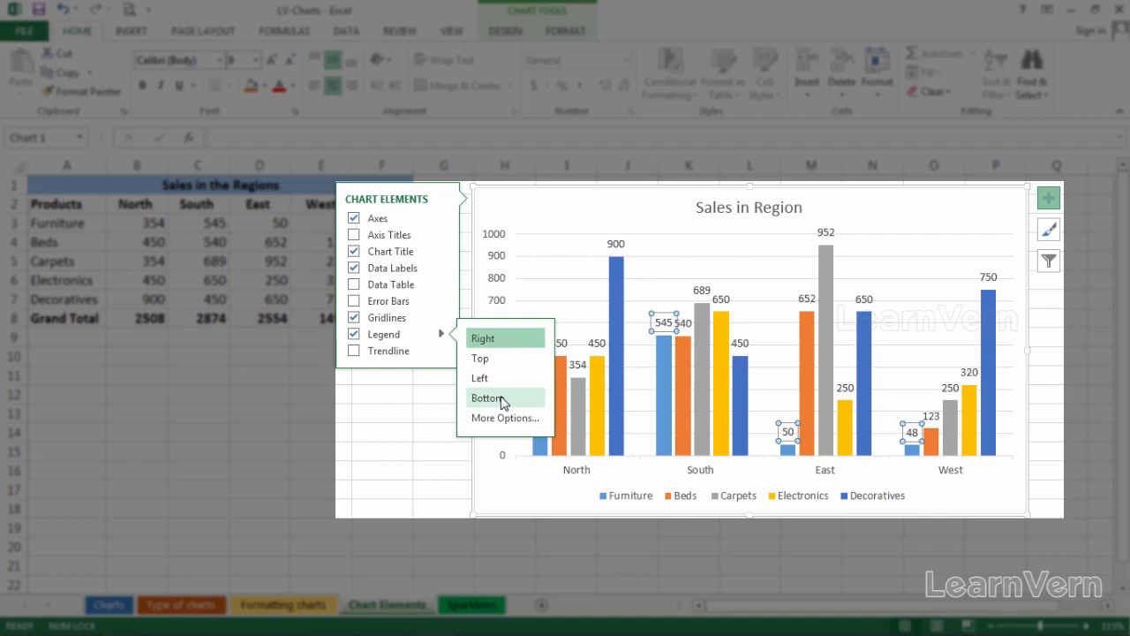
{"action": "left_click", "coordinate": [502, 399]}
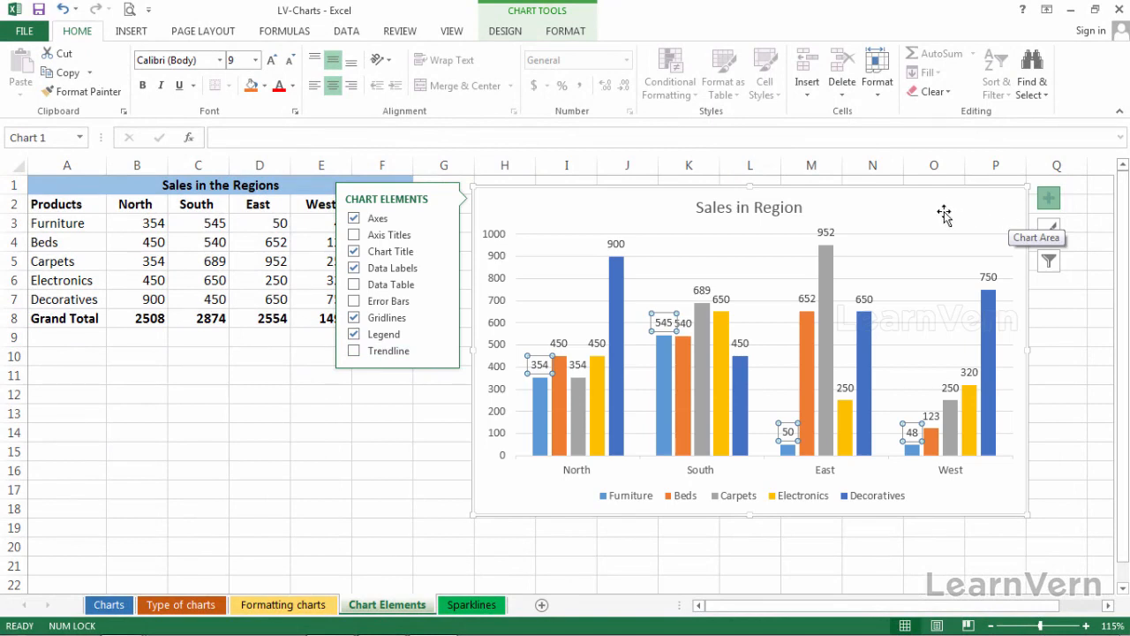
- Remove the data labels from all chart columns
{"action": "left_click", "coordinate": [1050, 203]}
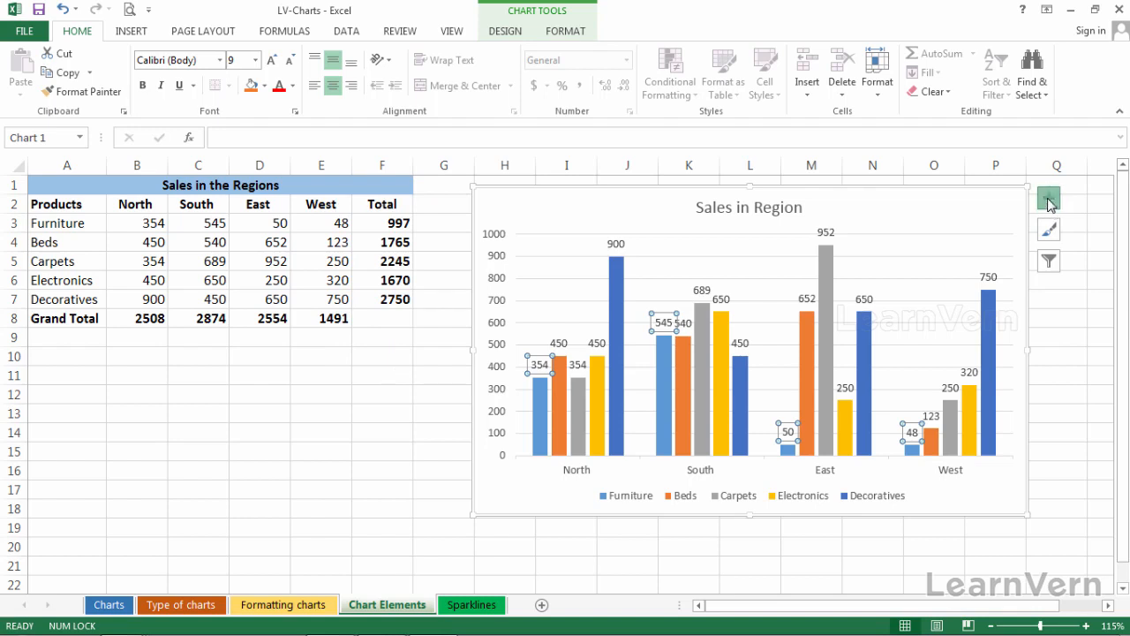
{"action": "left_click", "coordinate": [1049, 201]}
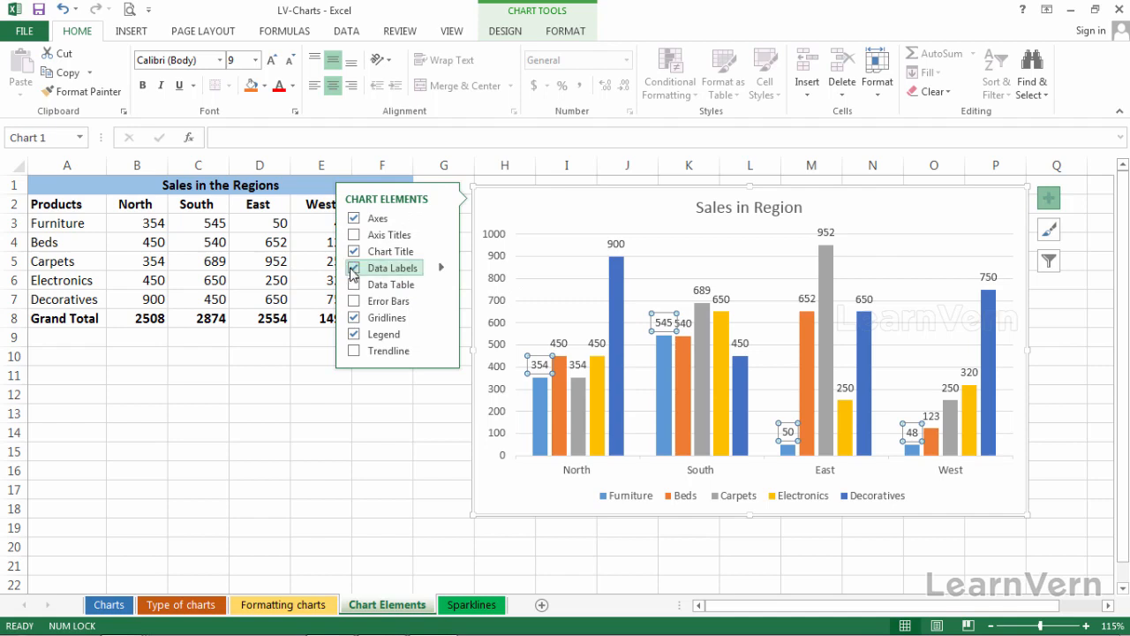
{"action": "key", "text": "Delete"}
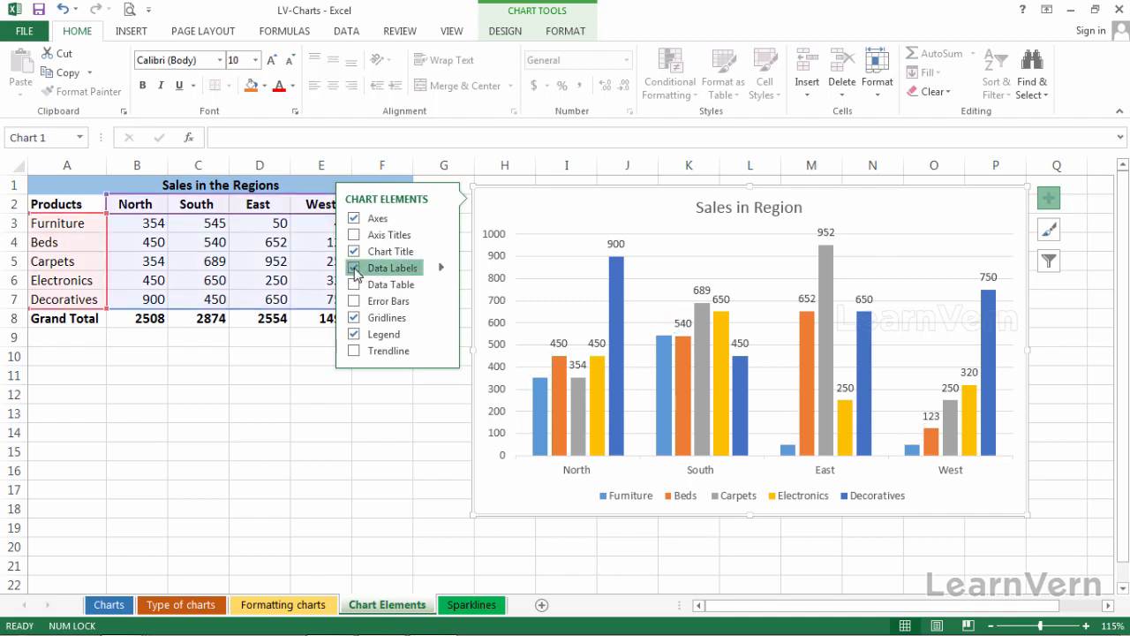
{"action": "left_click", "coordinate": [353, 268]}
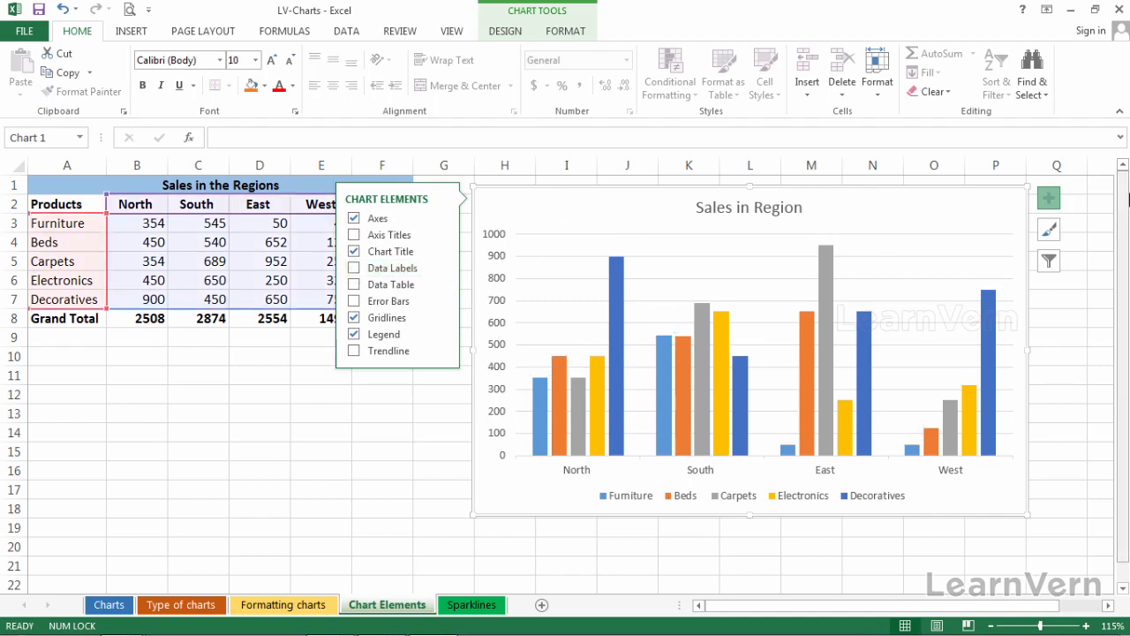
{"action": "left_click", "coordinate": [1048, 198]}
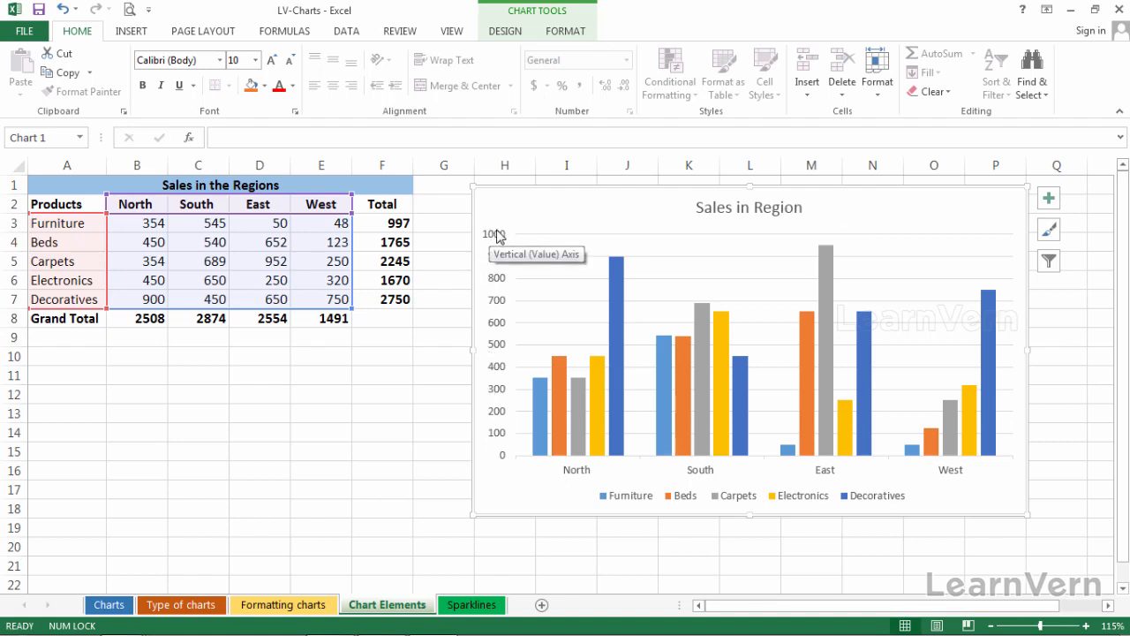
- Open the vertical axis formatting options and set the axis maximum bound to 1800
{"action": "left_click", "coordinate": [499, 282]}
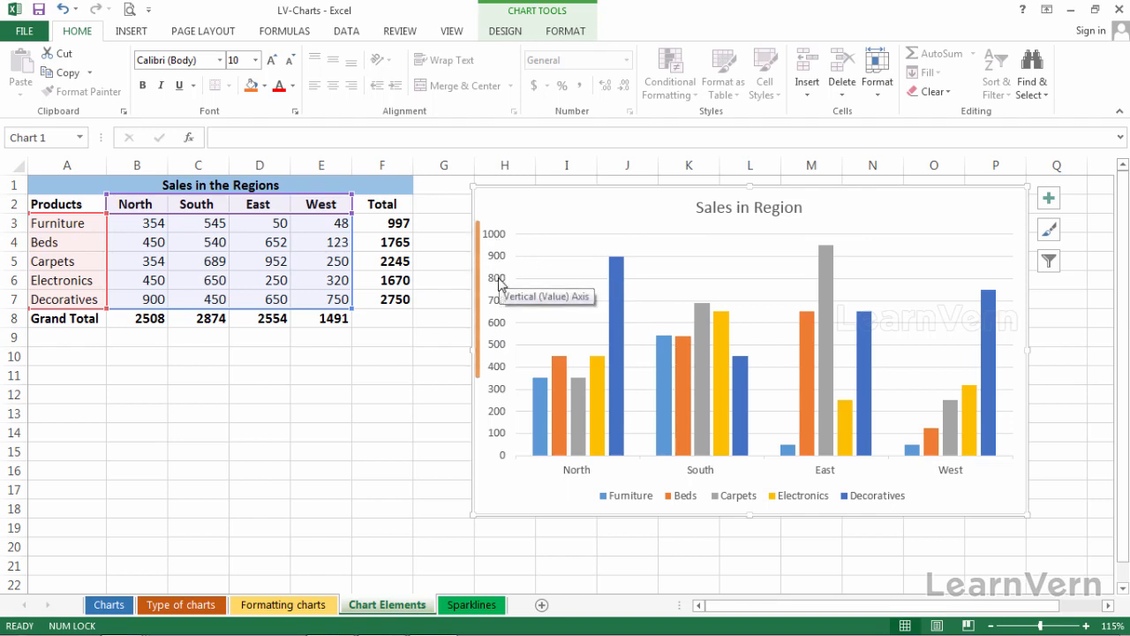
{"action": "double_click", "coordinate": [499, 283]}
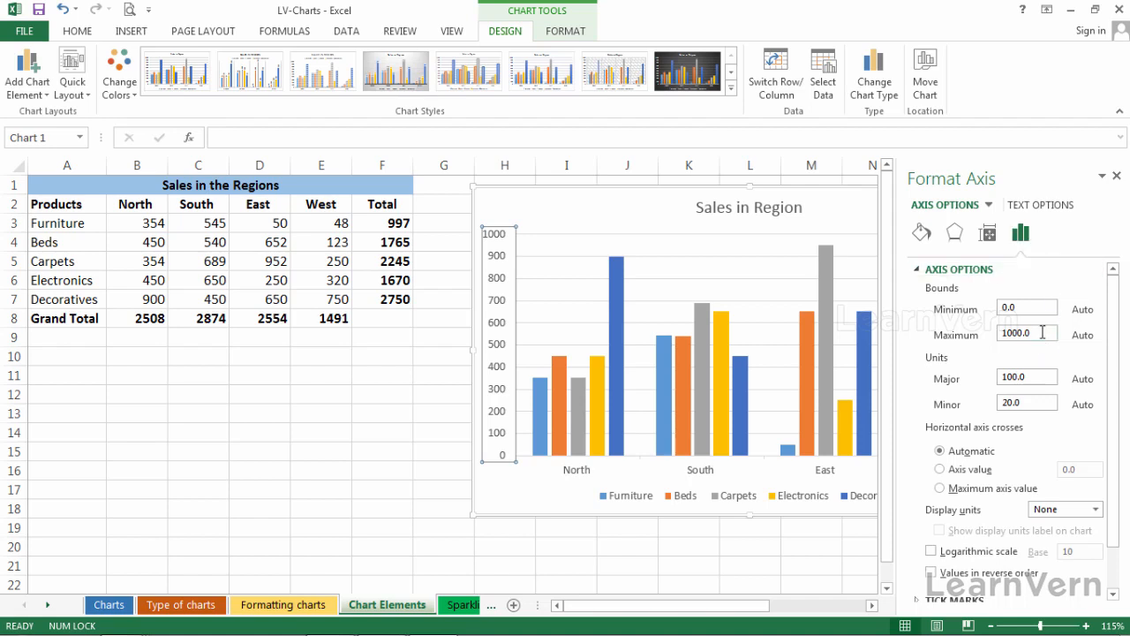
{"action": "left_click_drag", "start_coordinate": [1042, 332], "coordinate": [989, 333]}
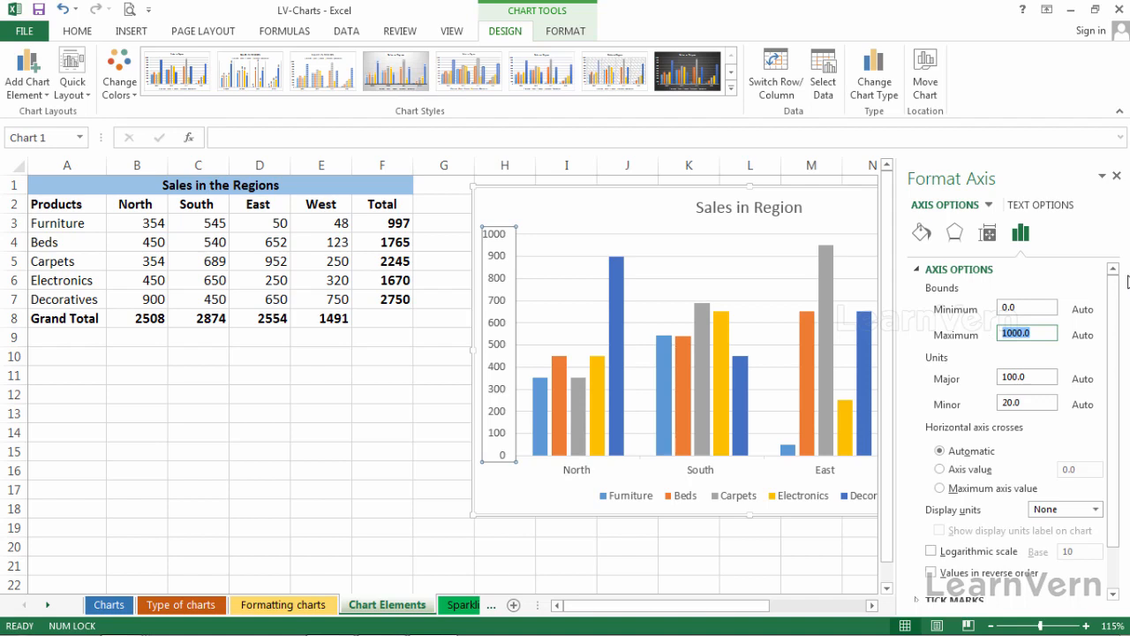
{"action": "type", "text": "1"}
{"action": "key", "text": "Return"}
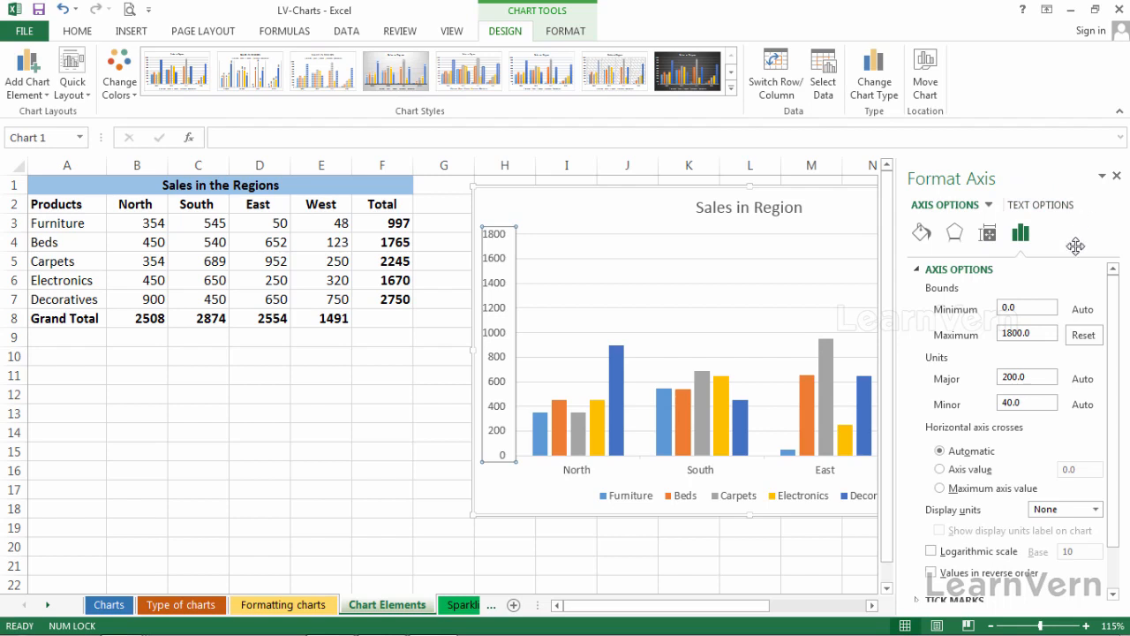
- Undock the Format Axis pane so it floats over the sheet, then dock it back
{"action": "left_click", "coordinate": [1102, 176]}
{"action": "left_click", "coordinate": [1075, 193]}
{"action": "left_click_drag", "start_coordinate": [1022, 181], "coordinate": [613, 188]}
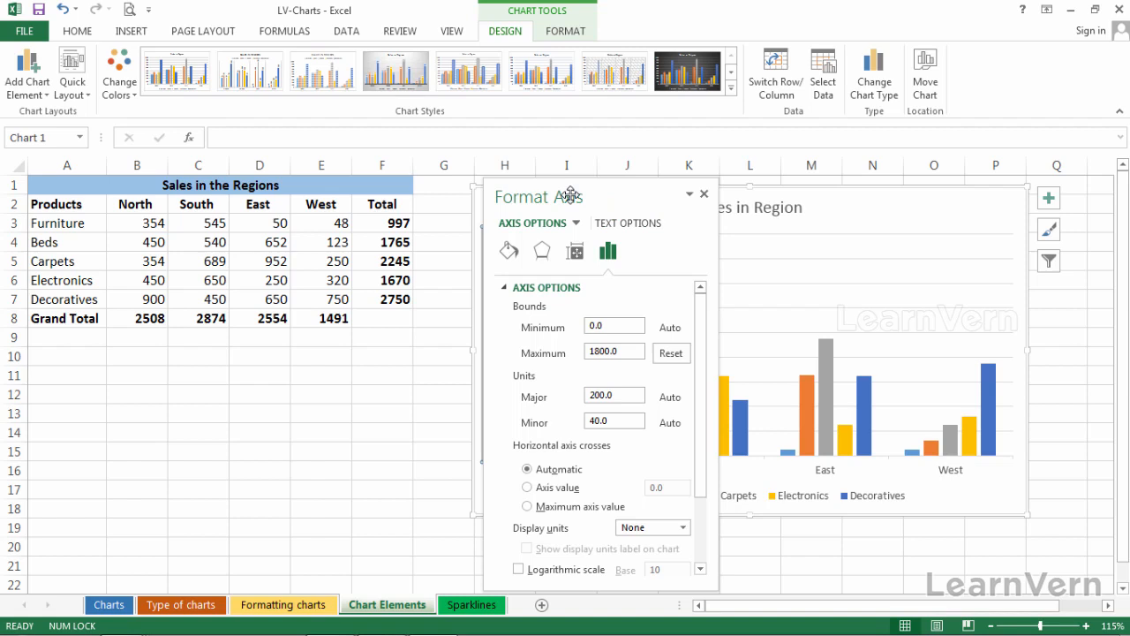
{"action": "double_click", "coordinate": [570, 195]}
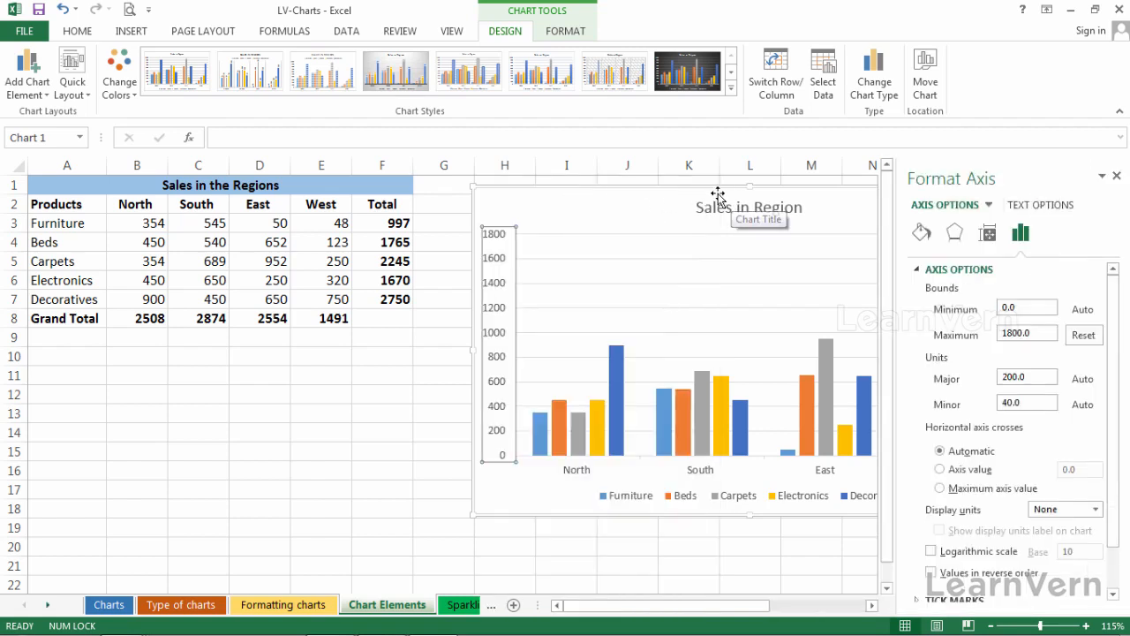
- Close the chart's formatting pane and select the vertical axis major gridlines in the plot area
{"action": "left_click", "coordinate": [661, 203]}
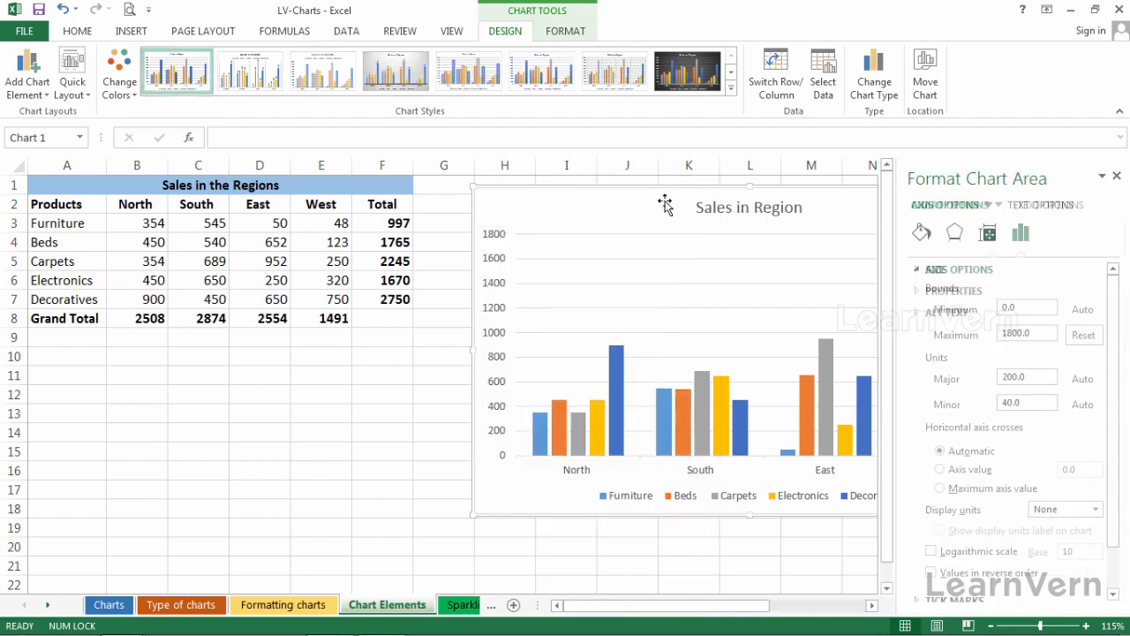
{"action": "left_click", "coordinate": [1114, 172]}
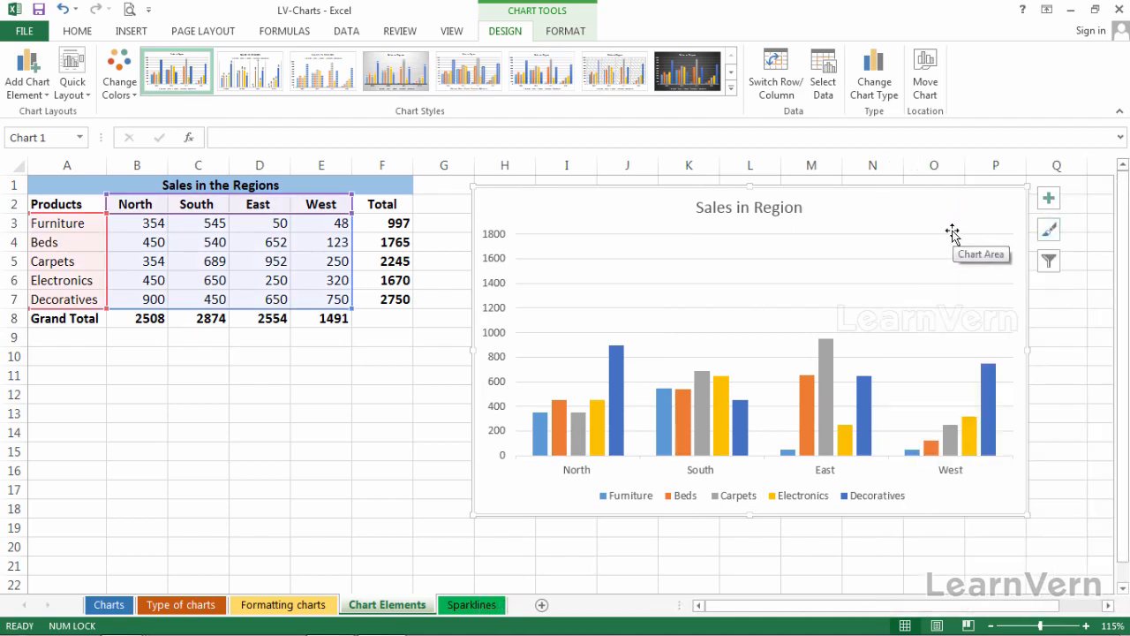
{"action": "left_click", "coordinate": [893, 259]}
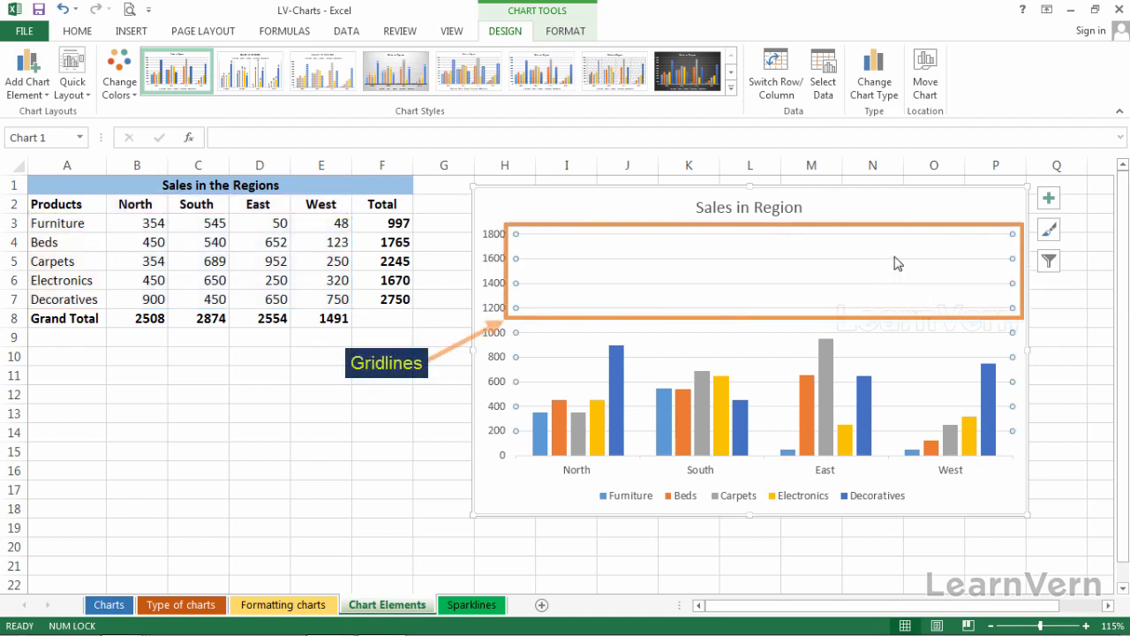
{"action": "left_click", "coordinate": [893, 221]}
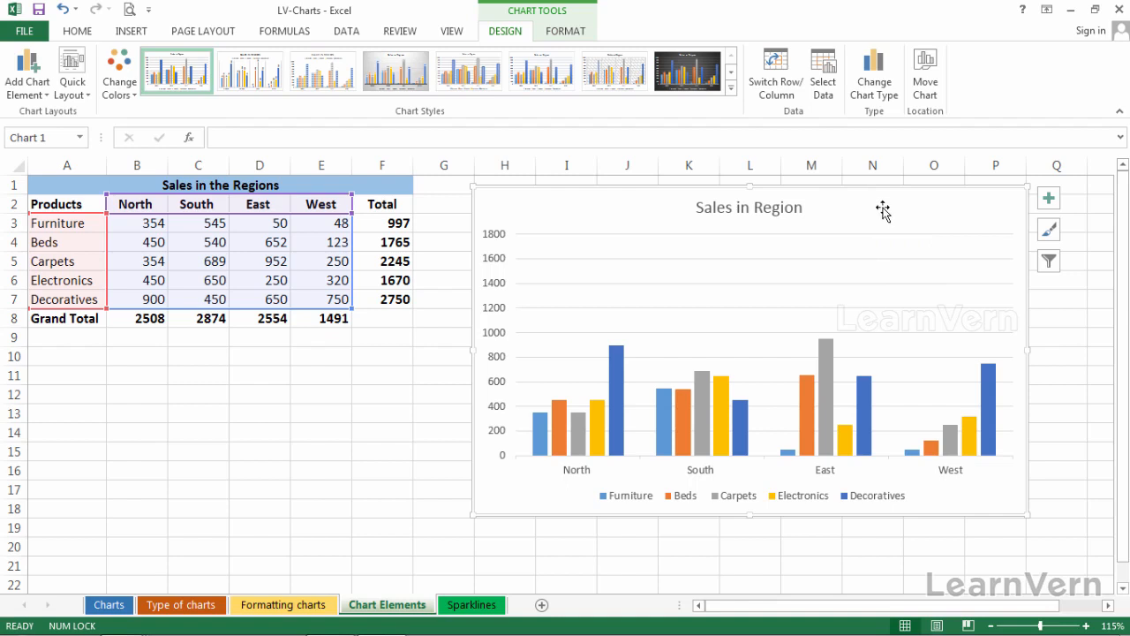
- Browse the list of selectable chart elements in the current selection box of the chart Format tools
{"action": "left_click", "coordinate": [566, 33]}
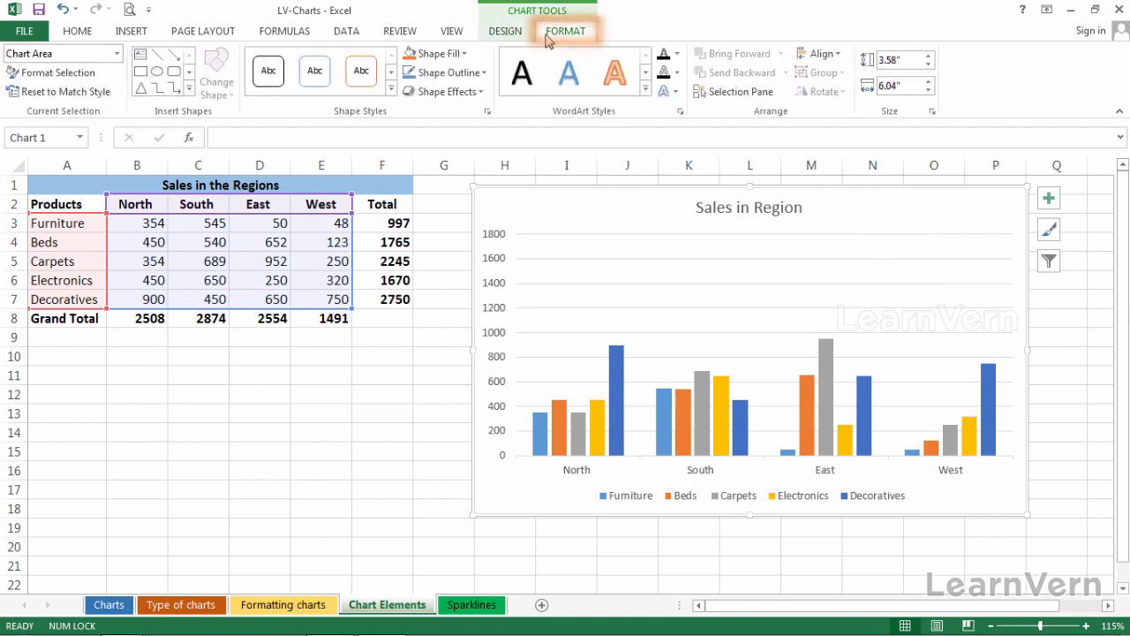
{"action": "left_click", "coordinate": [121, 55]}
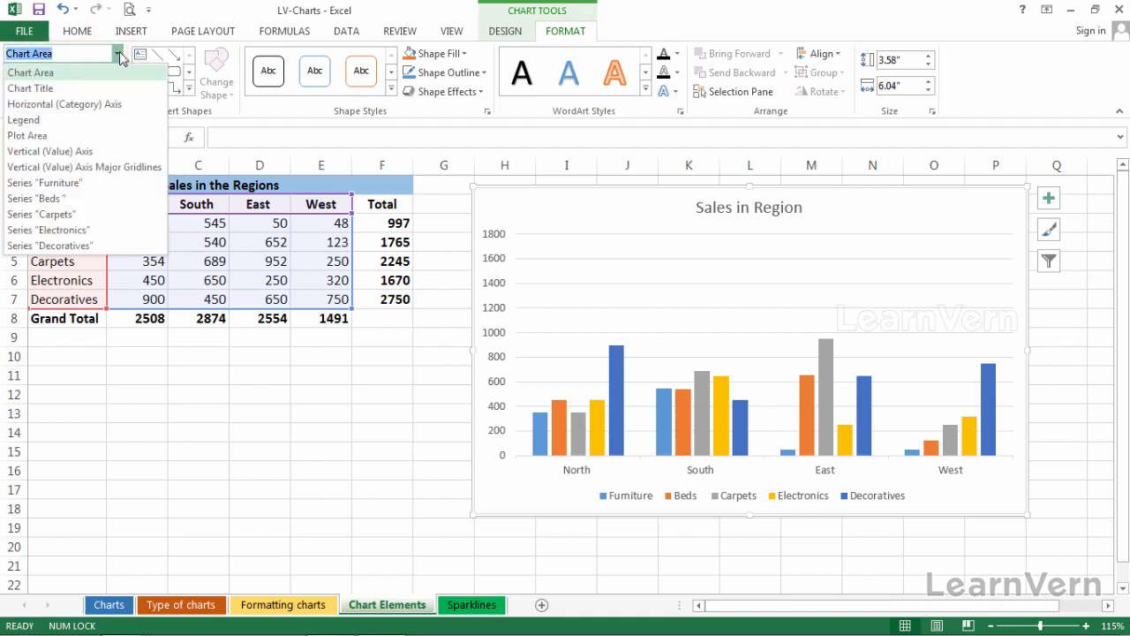
{"action": "left_click", "coordinate": [120, 55]}
{"action": "left_click", "coordinate": [118, 55]}
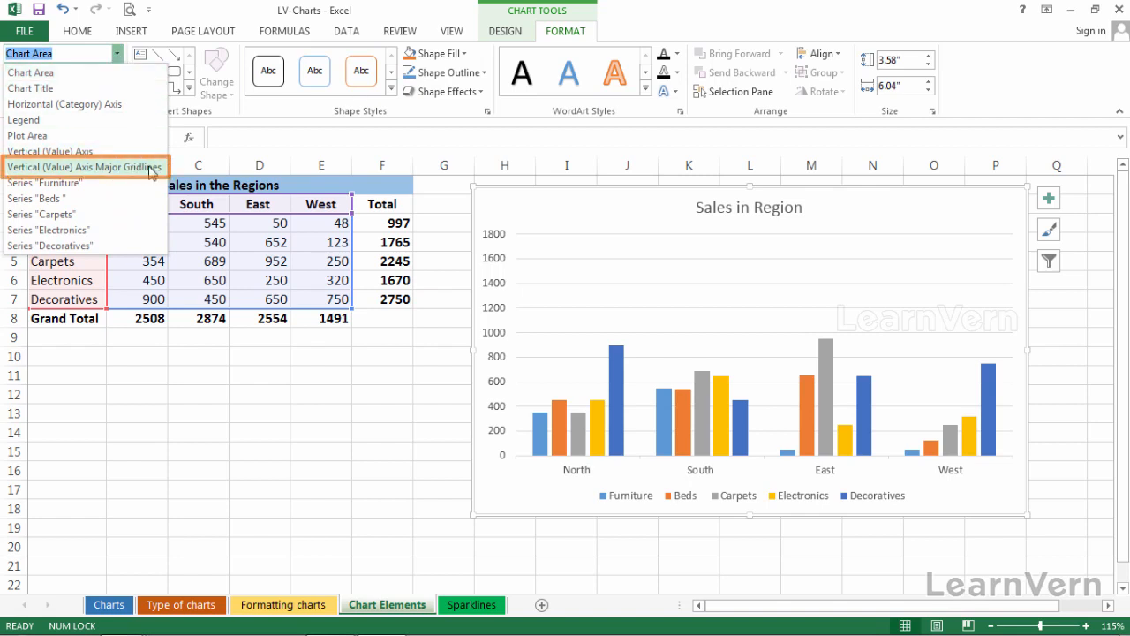
{"action": "key", "text": "Escape"}
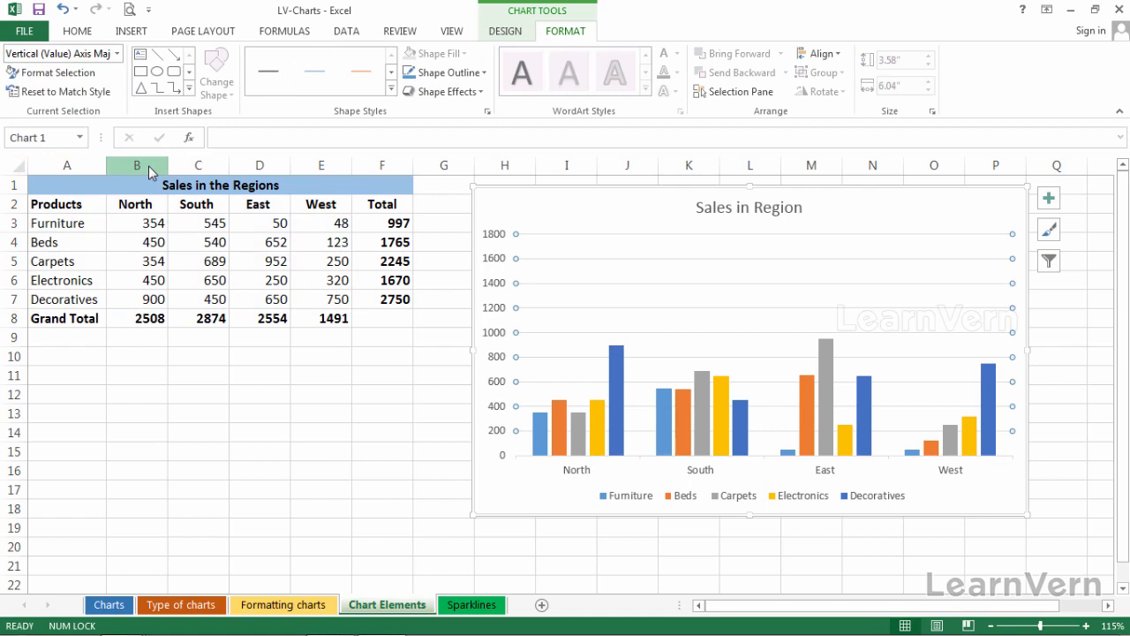